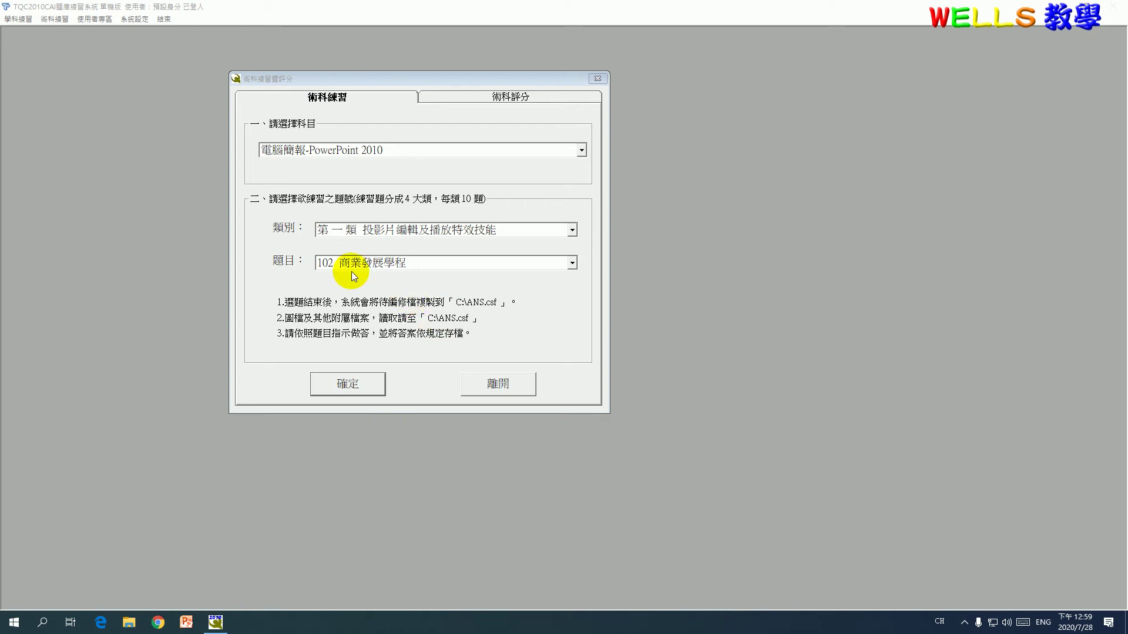
Start practice question 102 商業發展學程 and accept the C:\ANS.csf answer-path message
click(364, 385)
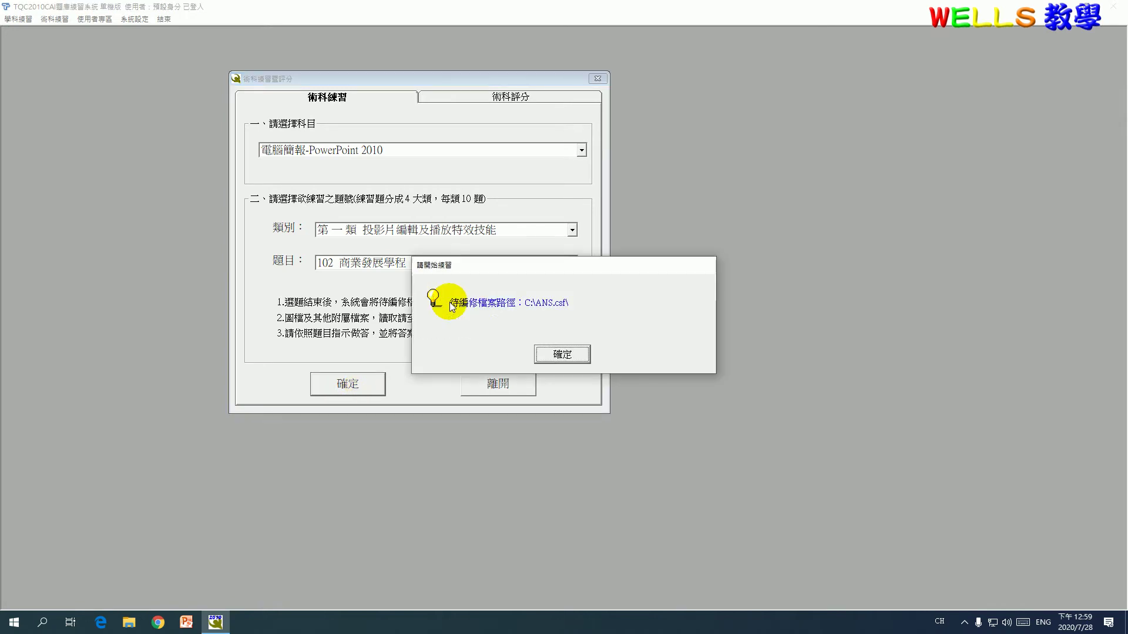
click(579, 356)
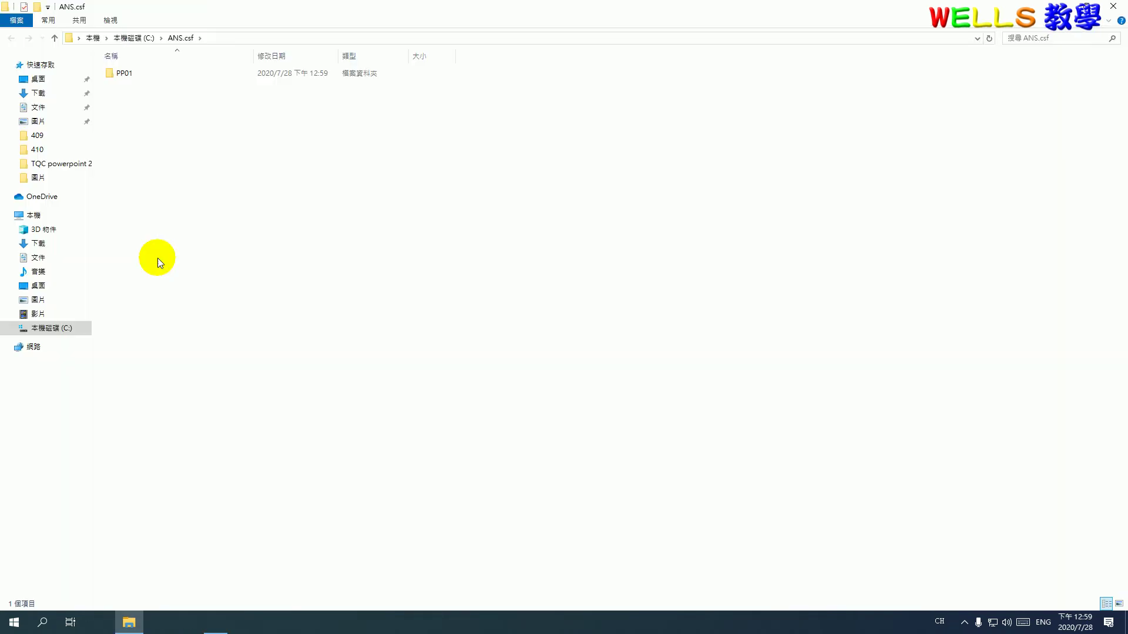
Open the PPD01 presentation inside the PP01 folder
double_click(118, 76)
mouse_move(126, 74)
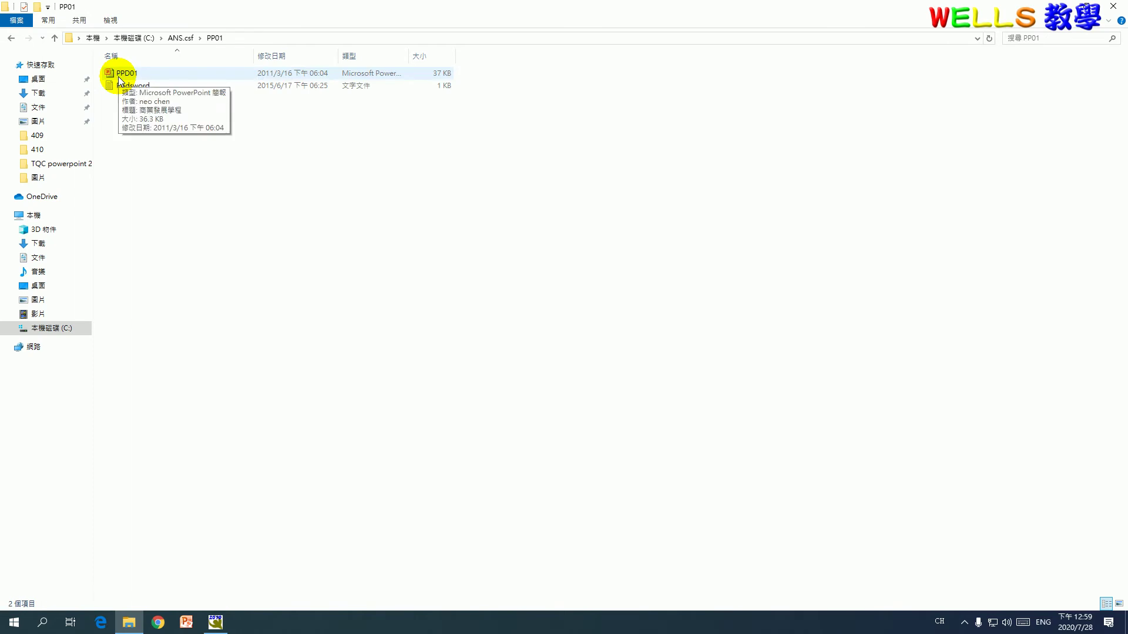
double_click(121, 80)
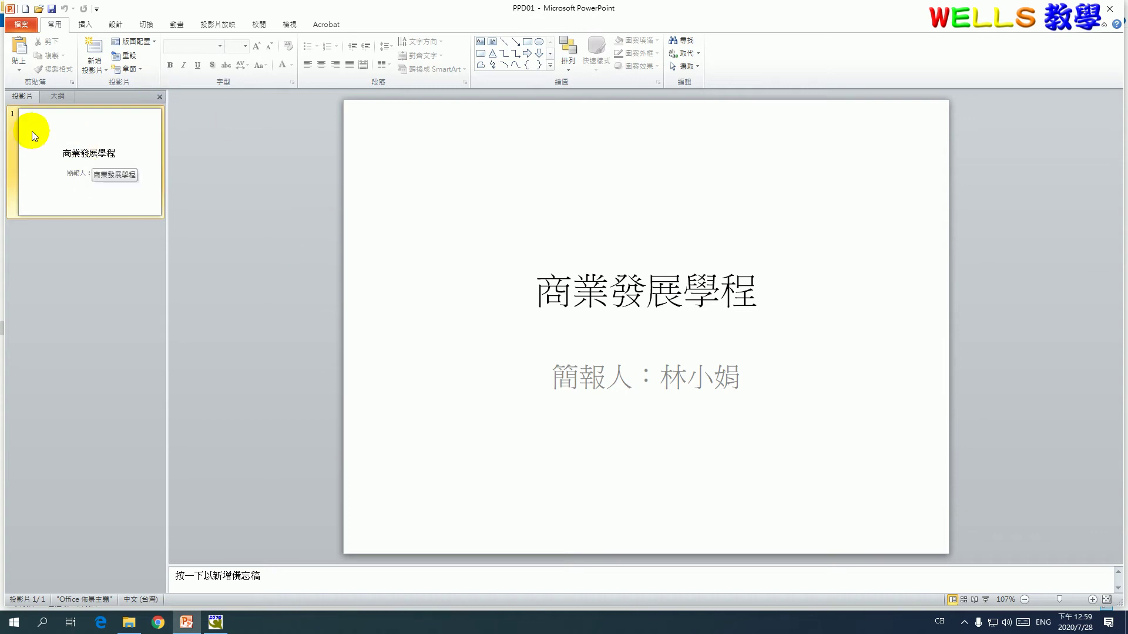
Insert slides from the Ppdsword outline after slide 1, giving a seven-slide deck
click(79, 224)
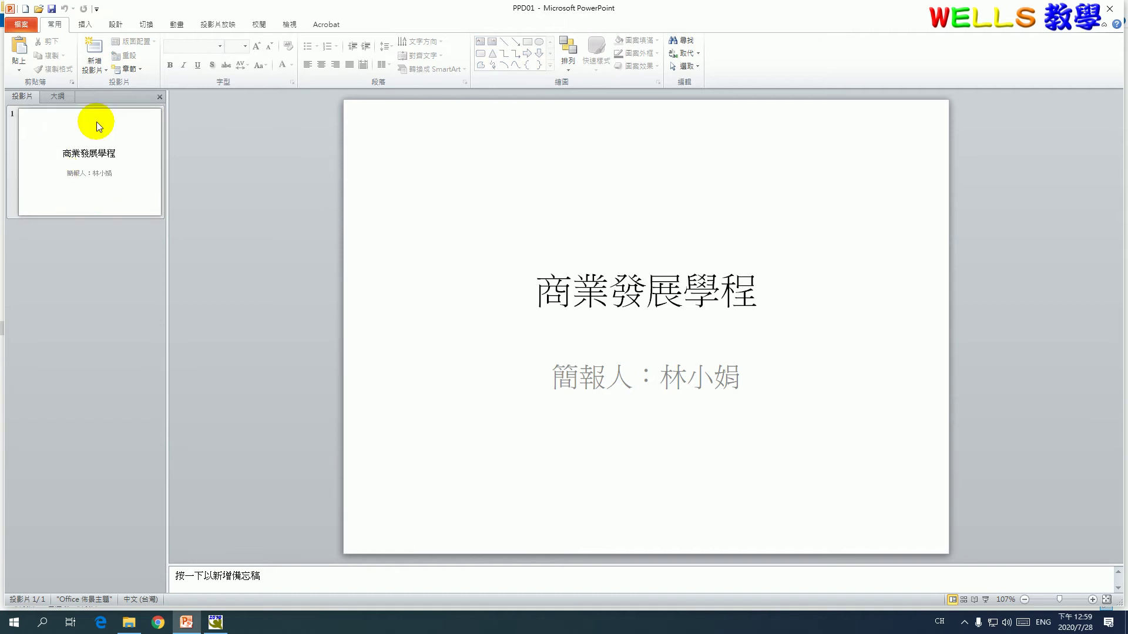
click(95, 69)
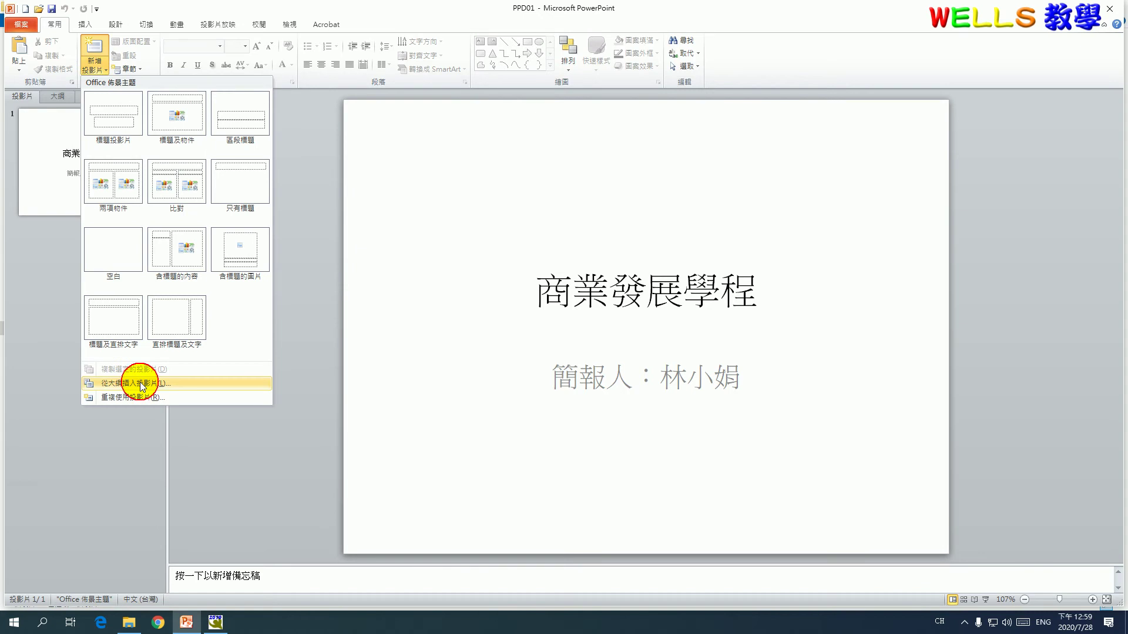
click(140, 383)
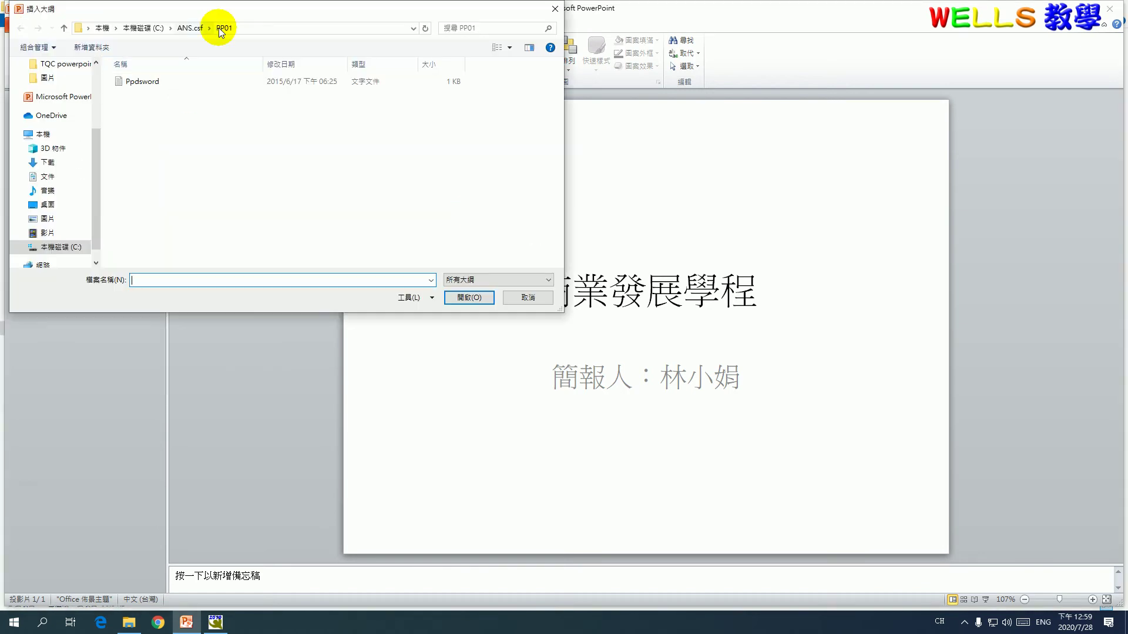
click(147, 83)
click(478, 300)
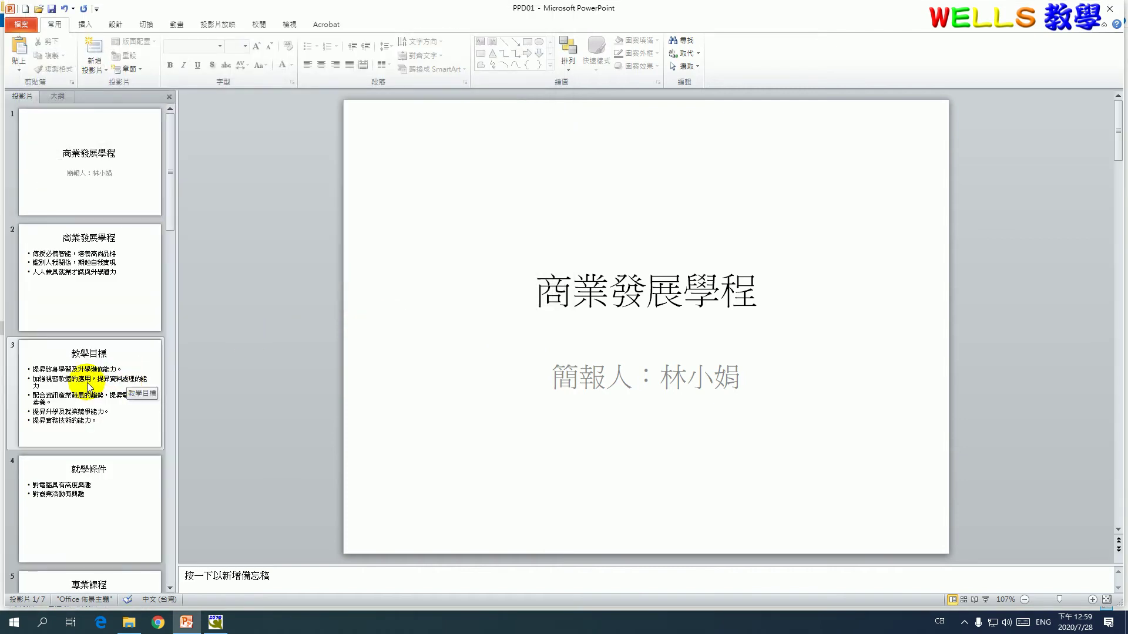
Drag the 就學條件 slide from fourth position to last place in the deck
scroll(96, 422, down, 3)
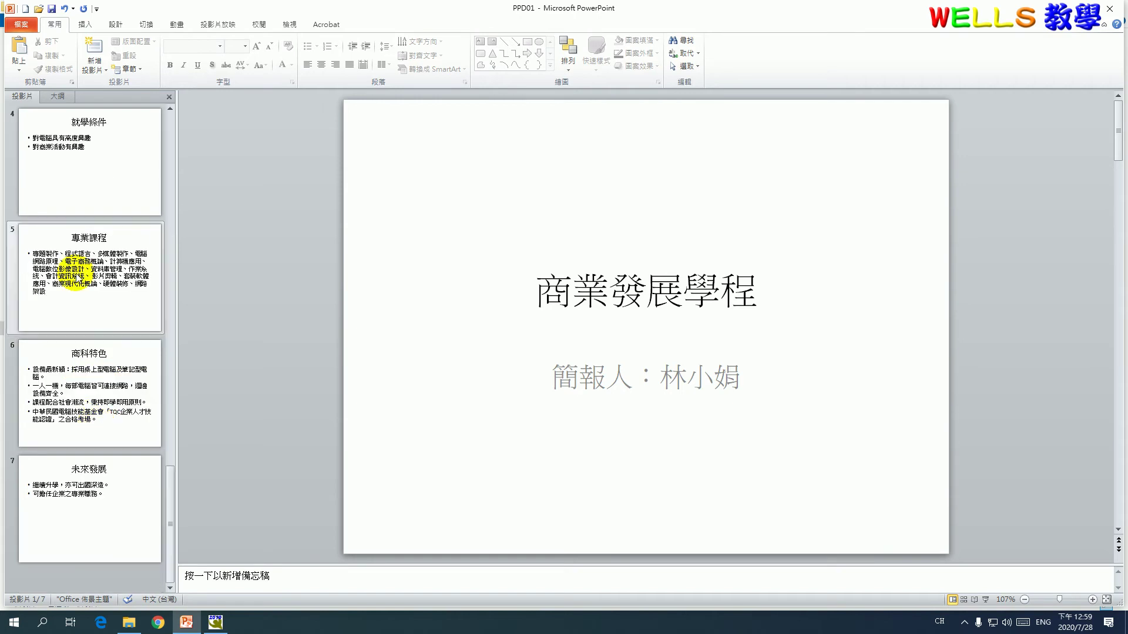
click(85, 167)
drag(85, 160, 83, 571)
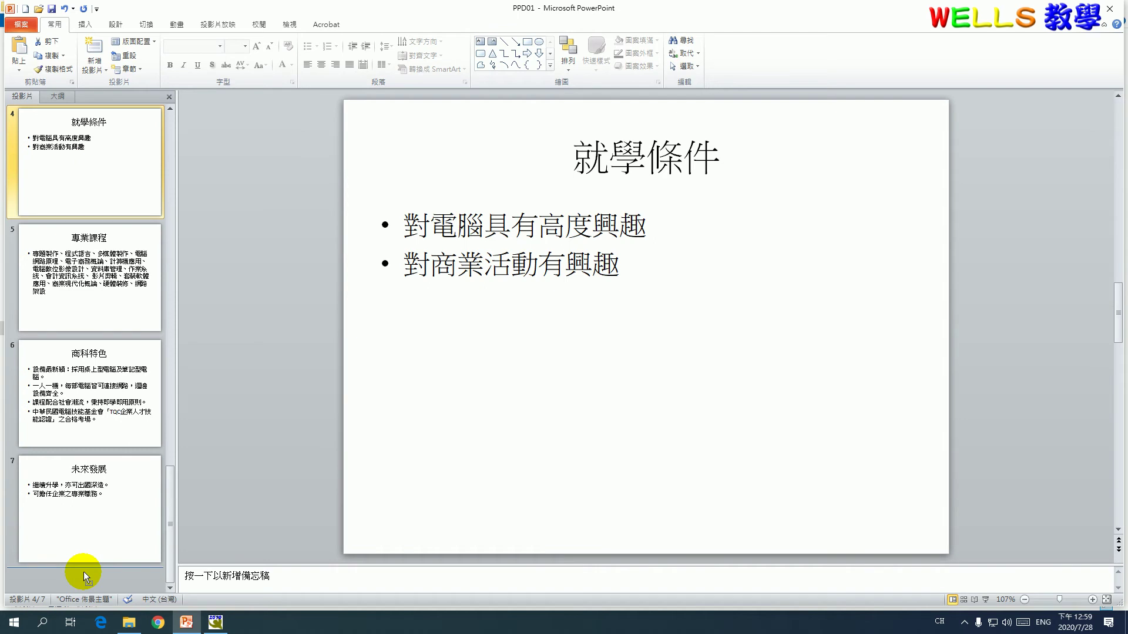
drag(84, 572, 83, 572)
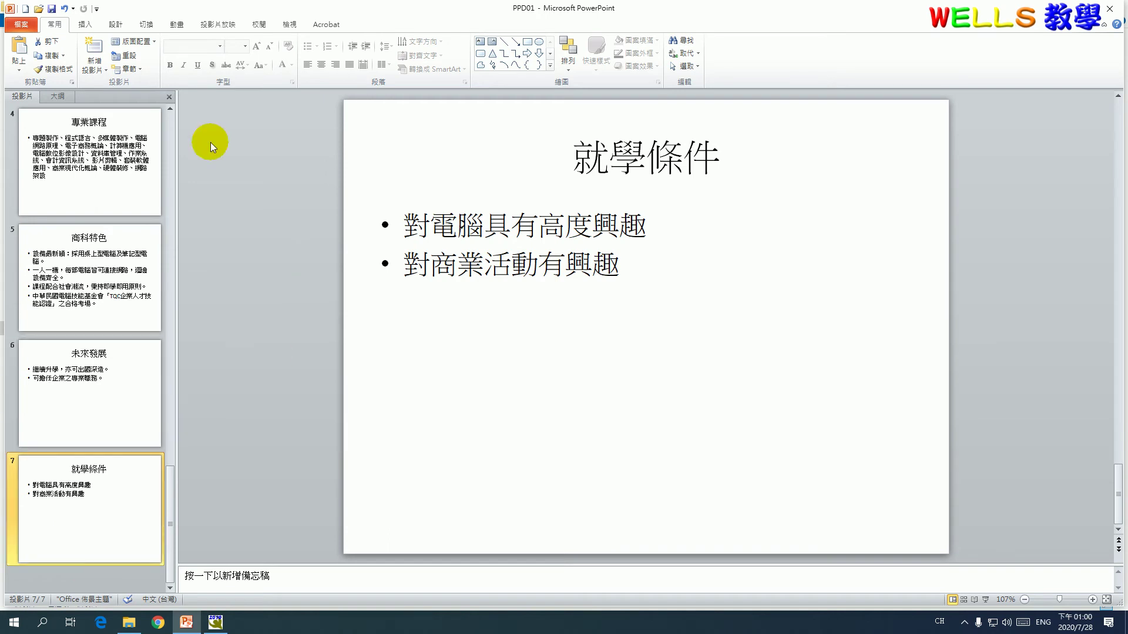
Apply the 波形 theme to all slides, then select all text in Outline view
click(106, 26)
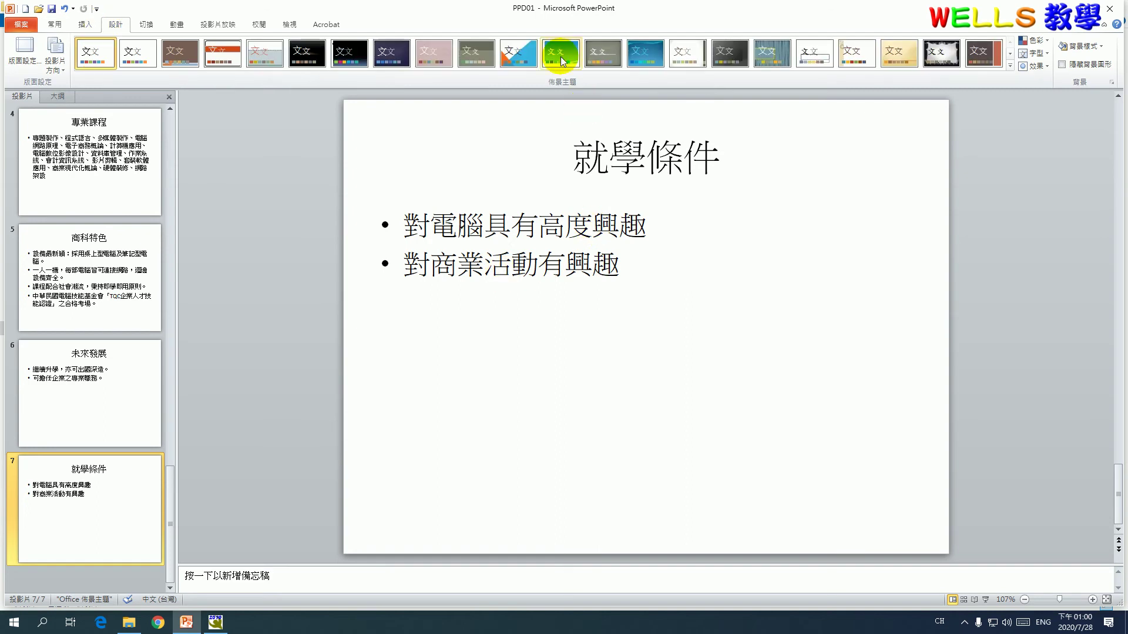
click(559, 54)
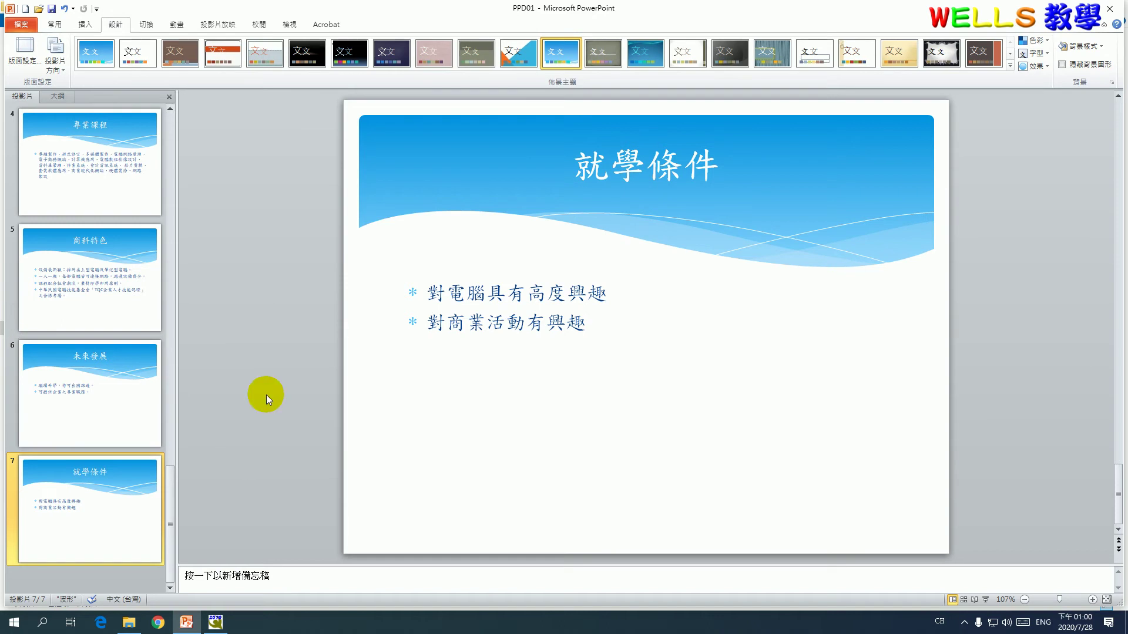
click(63, 97)
key(ctrl+a)
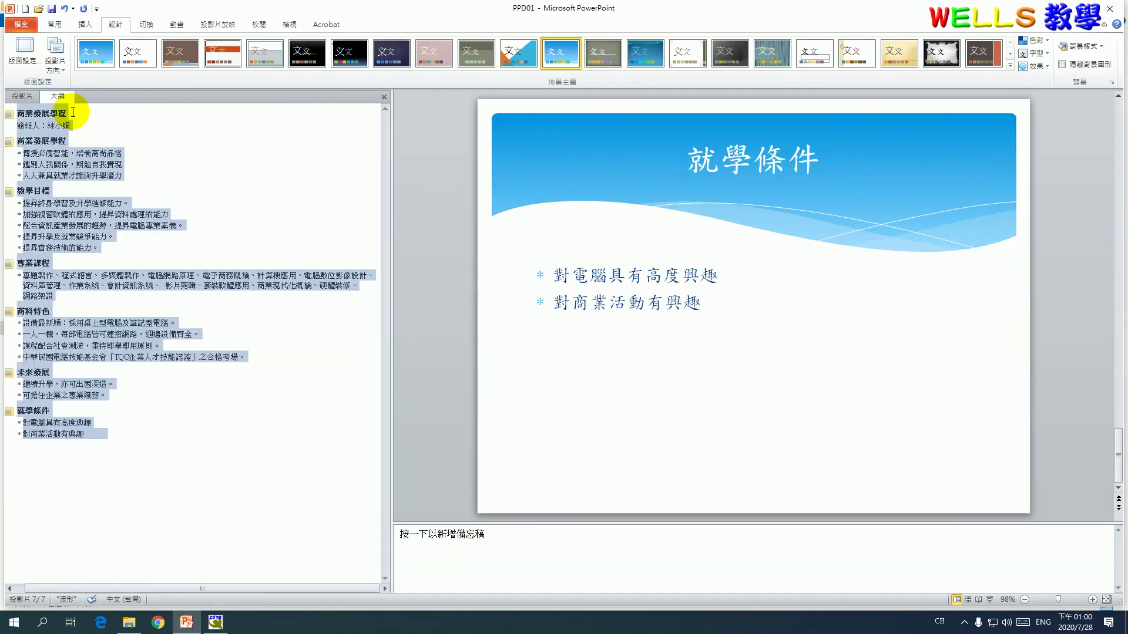
Change all the selected outline text to 標楷體 and return to the slide thumbnails
click(55, 27)
click(220, 45)
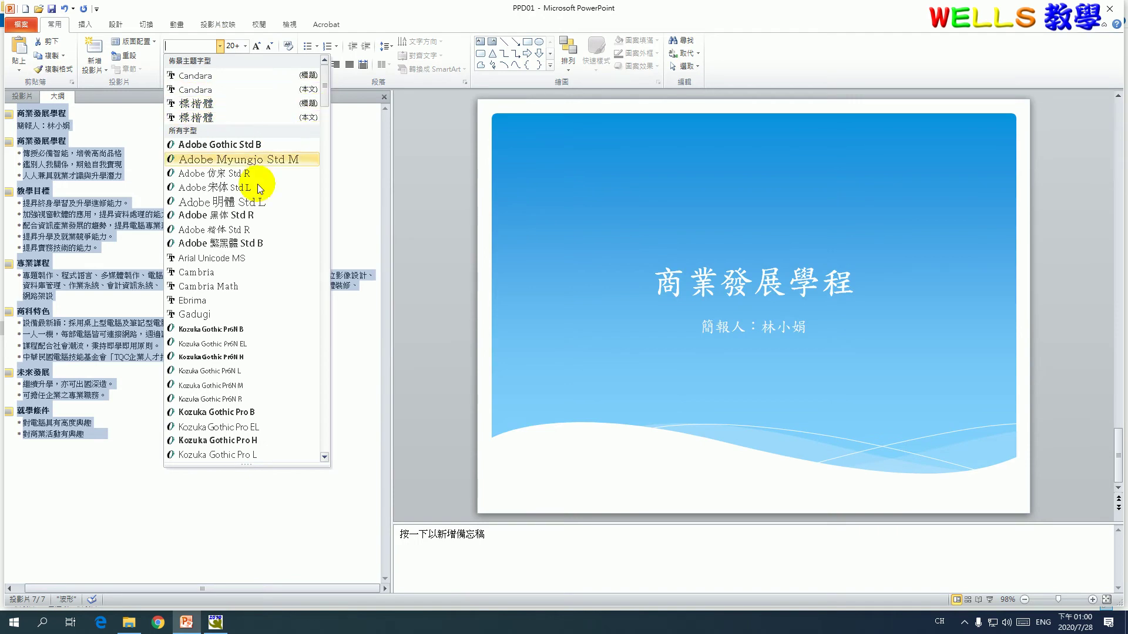
scroll(283, 316, down, 3)
scroll(283, 316, down, 5)
scroll(283, 316, down, 5)
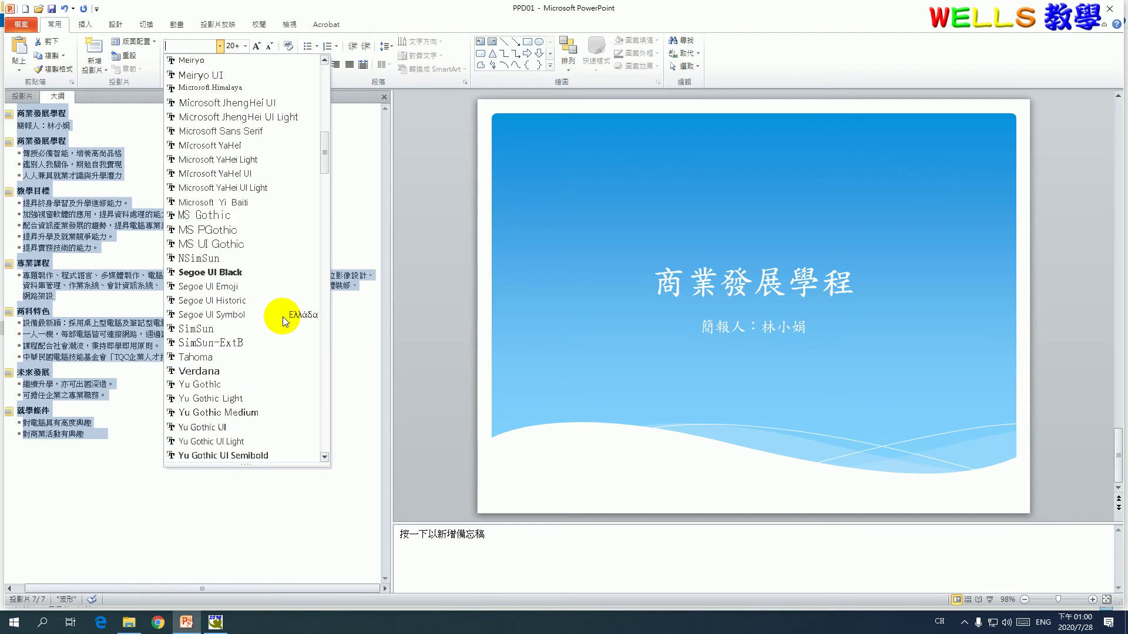
scroll(283, 316, down, 5)
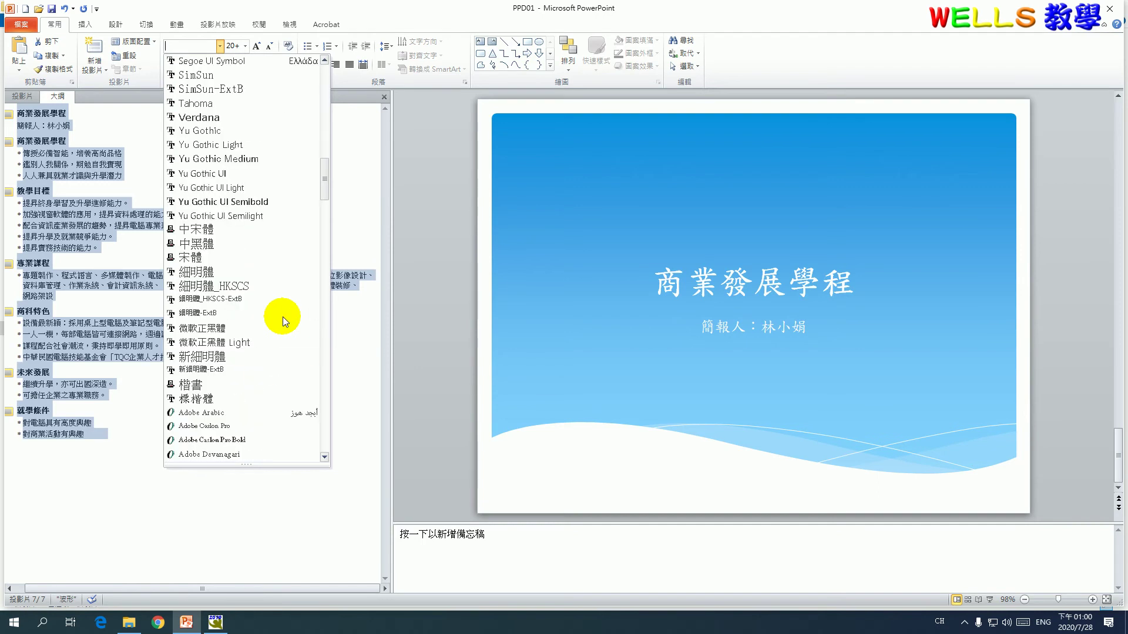
click(213, 400)
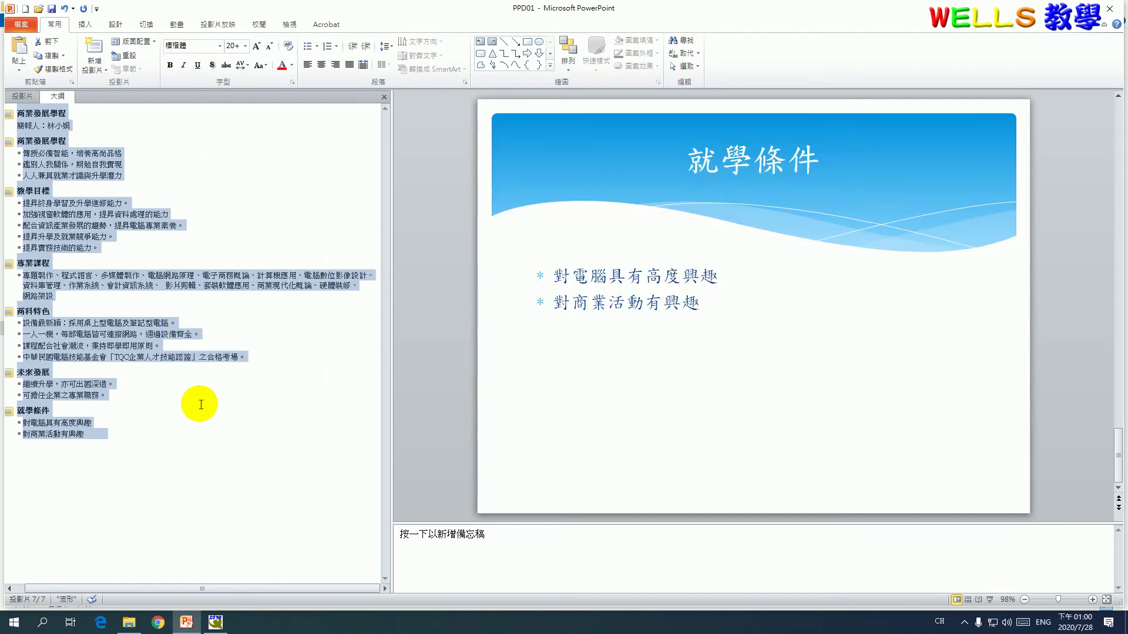
click(22, 96)
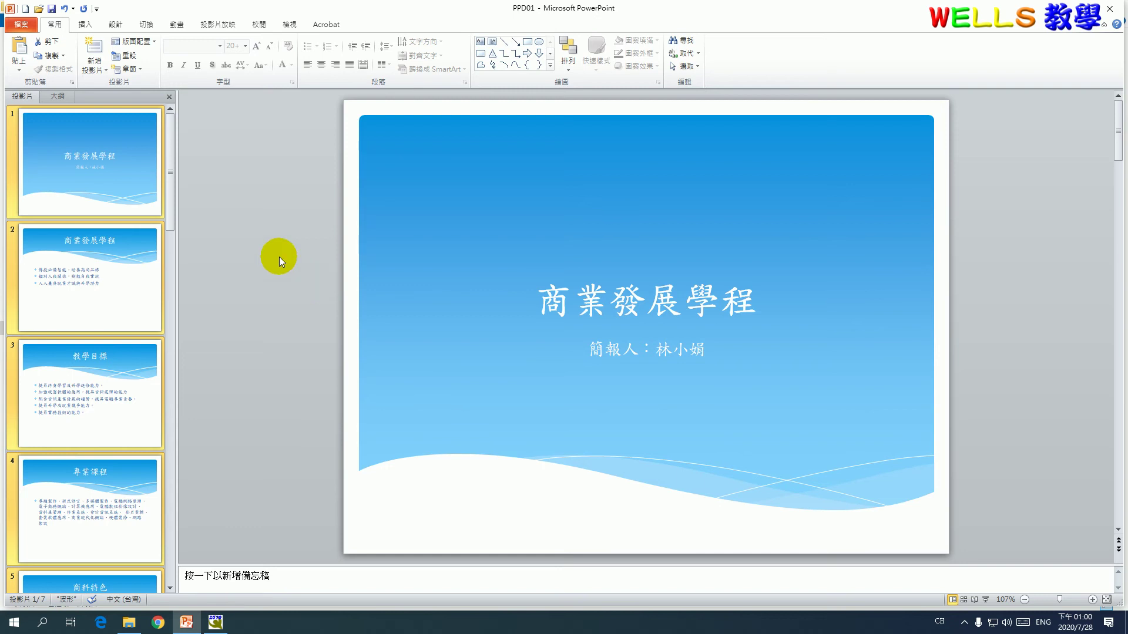
Make the slide 1 title 72 pt, shadowed, and vertically centred in its box
click(84, 162)
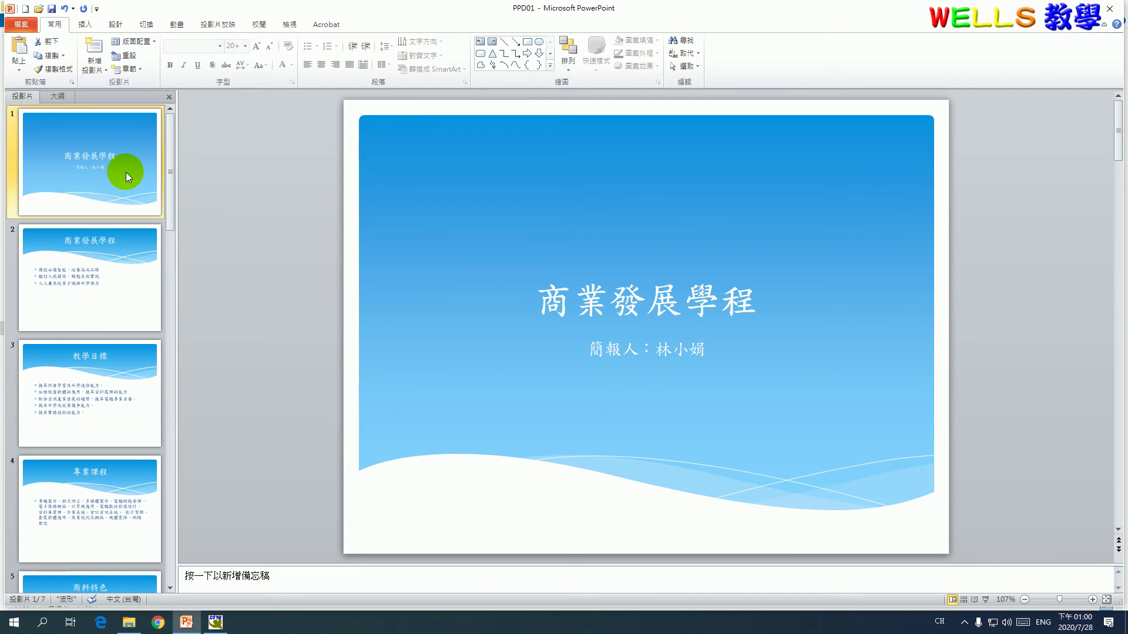
click(593, 313)
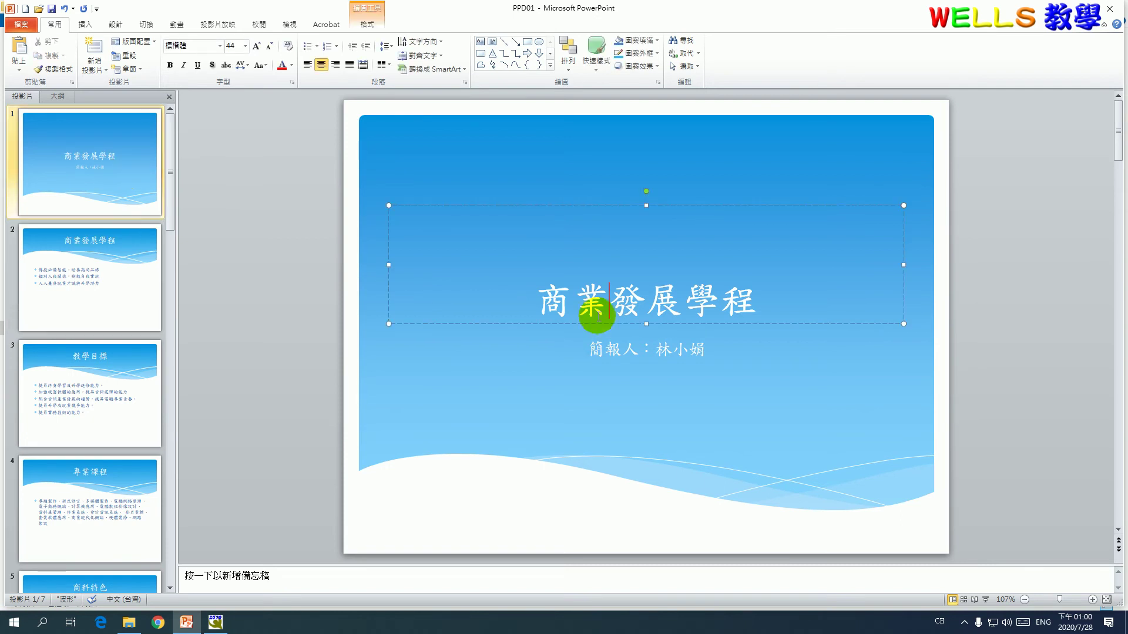
click(585, 205)
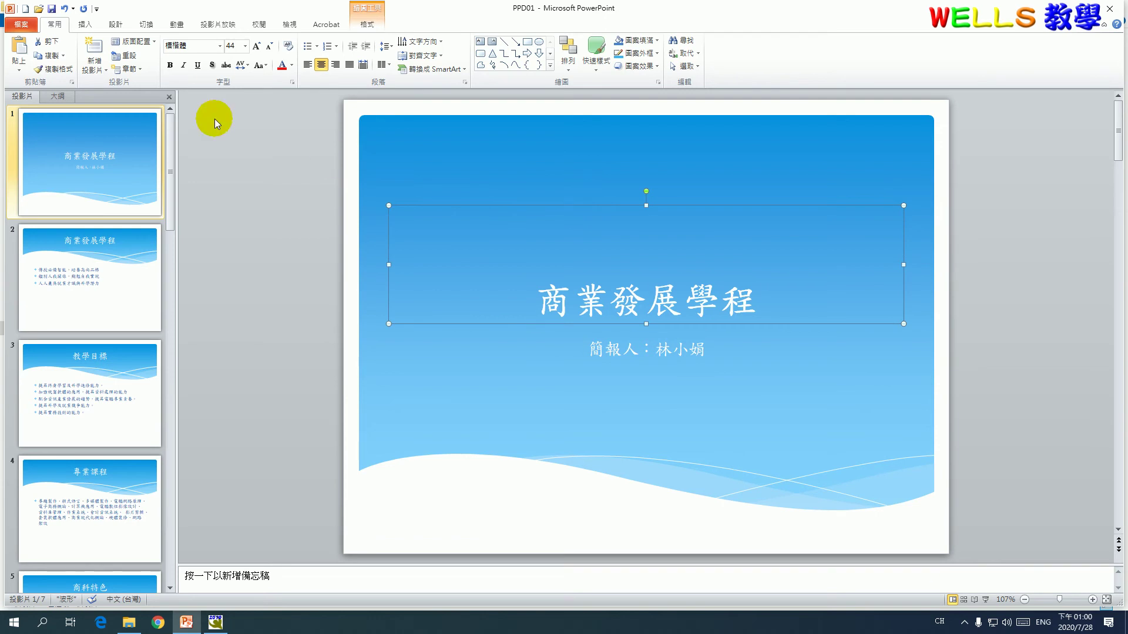
click(235, 46)
text(72)
key(Return)
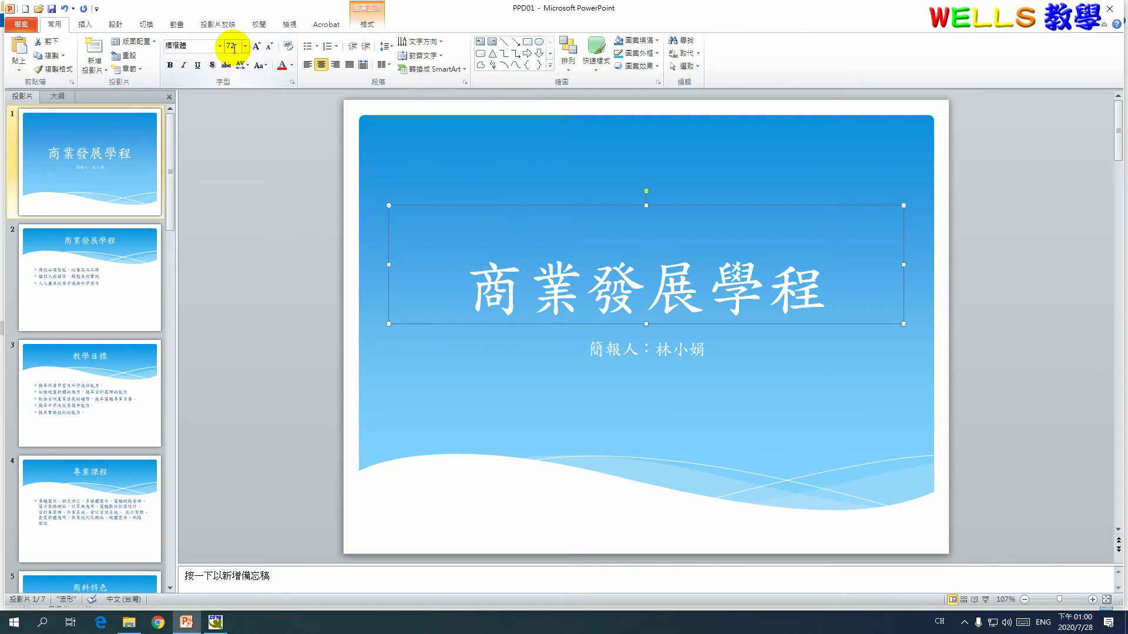
click(215, 67)
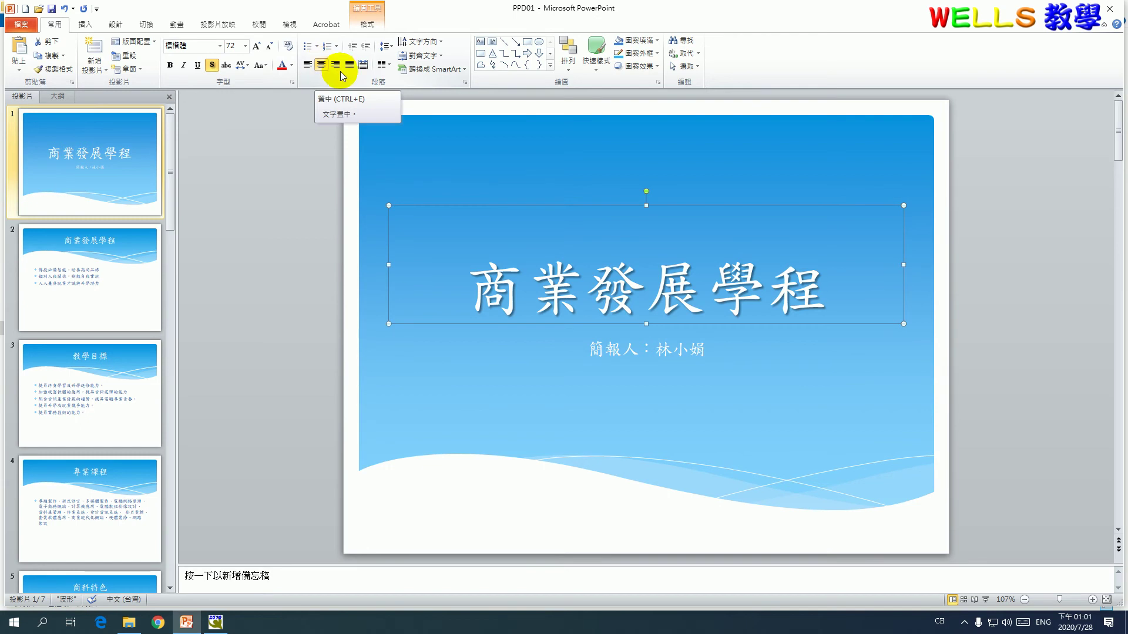
click(423, 56)
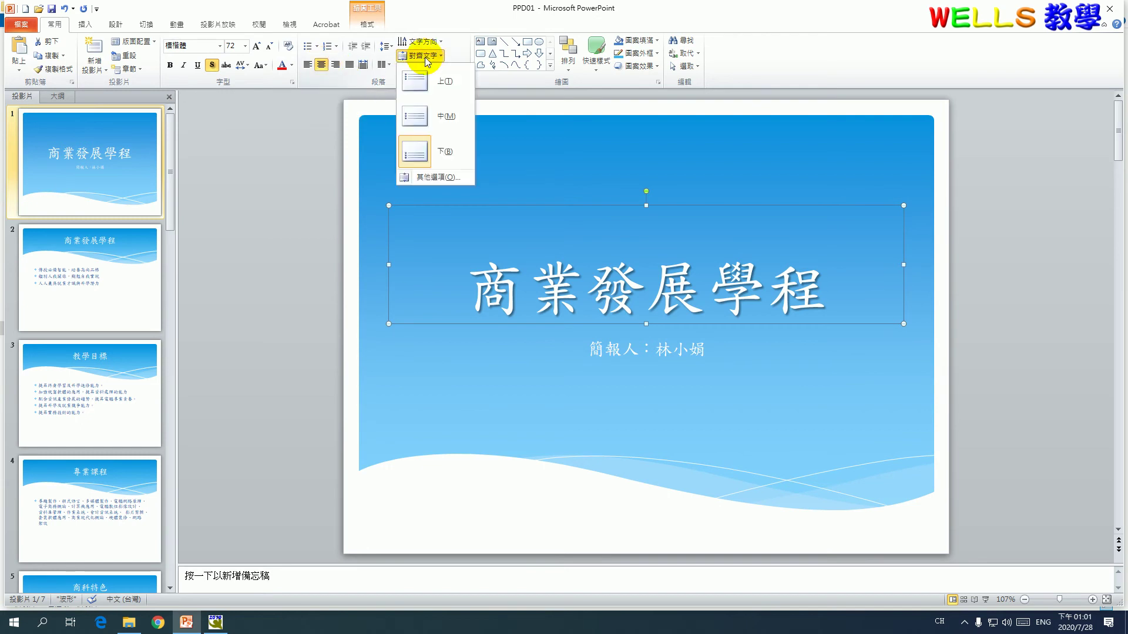
click(450, 113)
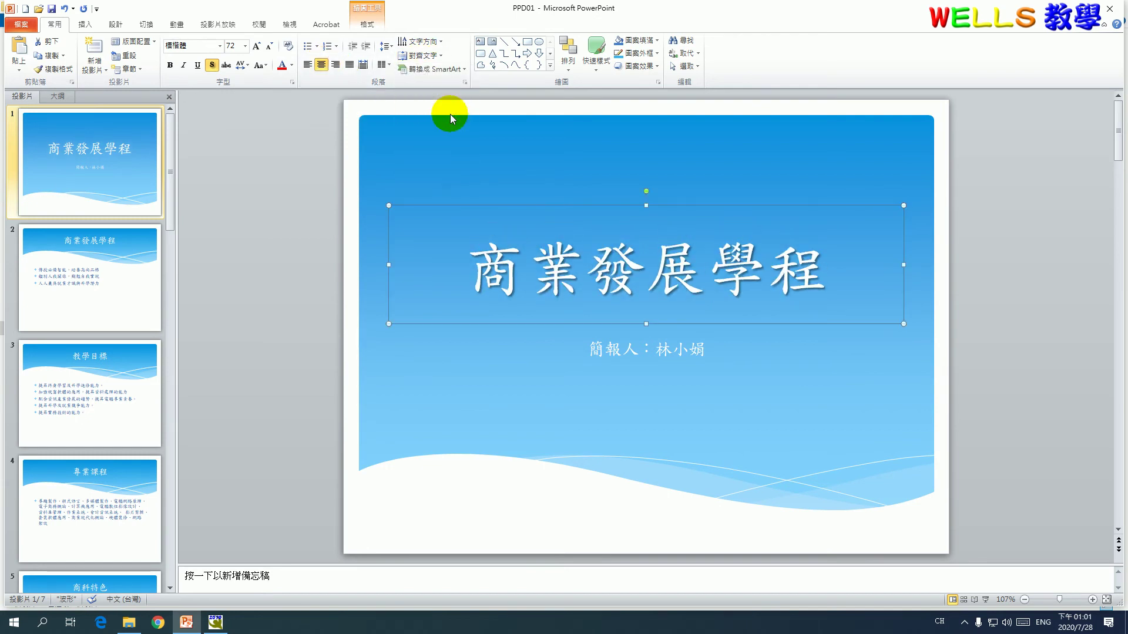
Set the title's character spacing to Expanded in the Font dialog
click(292, 83)
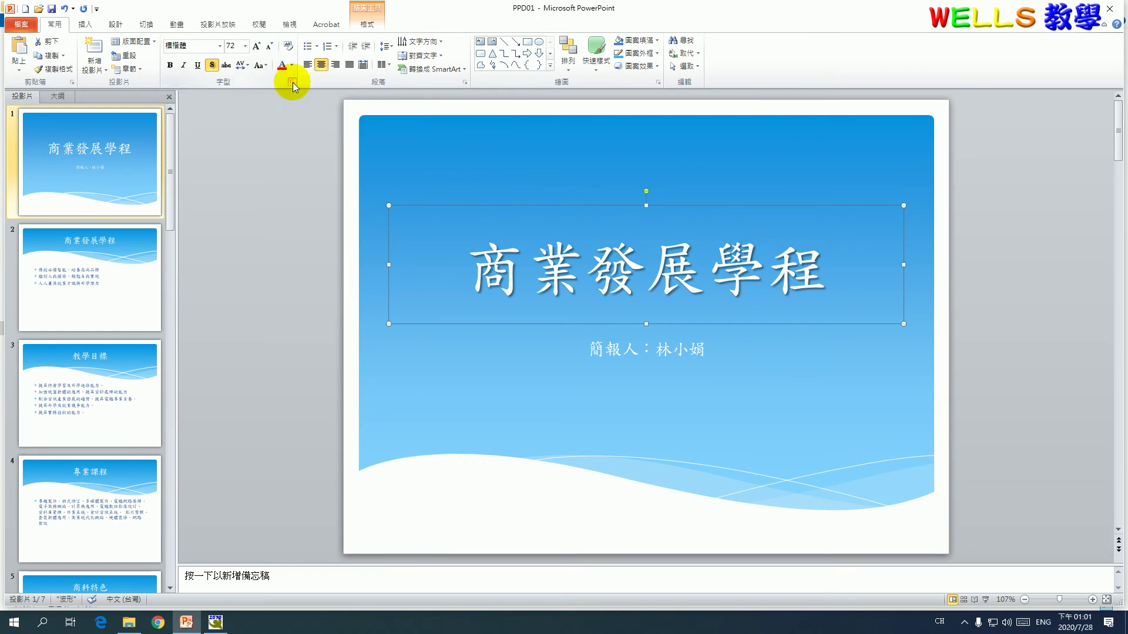
click(481, 233)
click(487, 248)
click(487, 269)
click(555, 249)
key(Return)
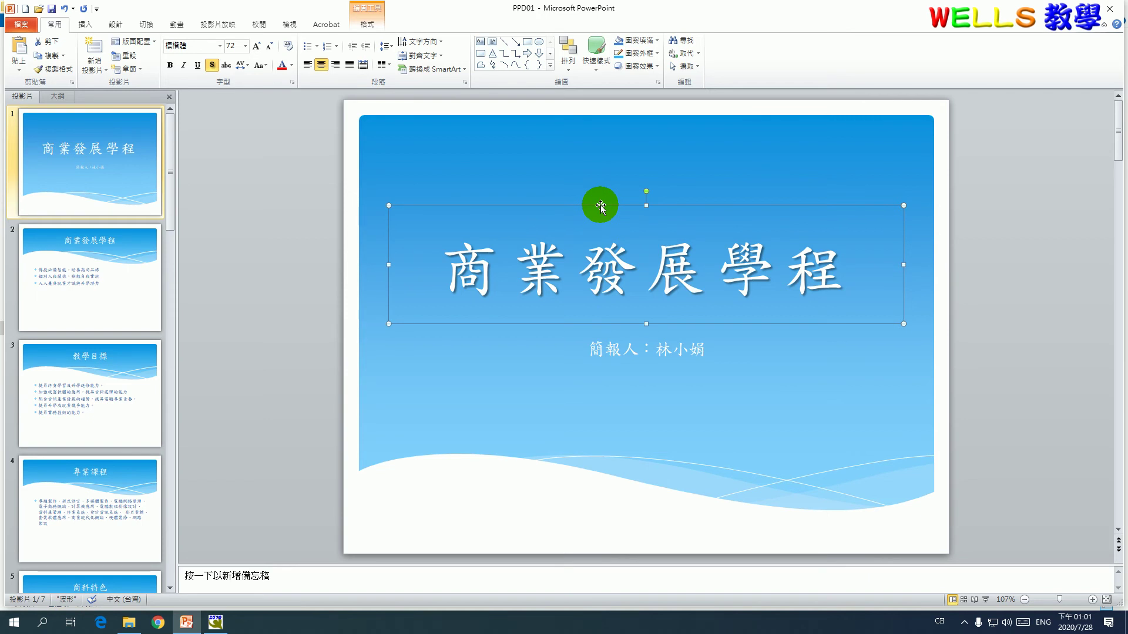
Apply an intense blue shape style to the 商業發展學程 title box
click(369, 21)
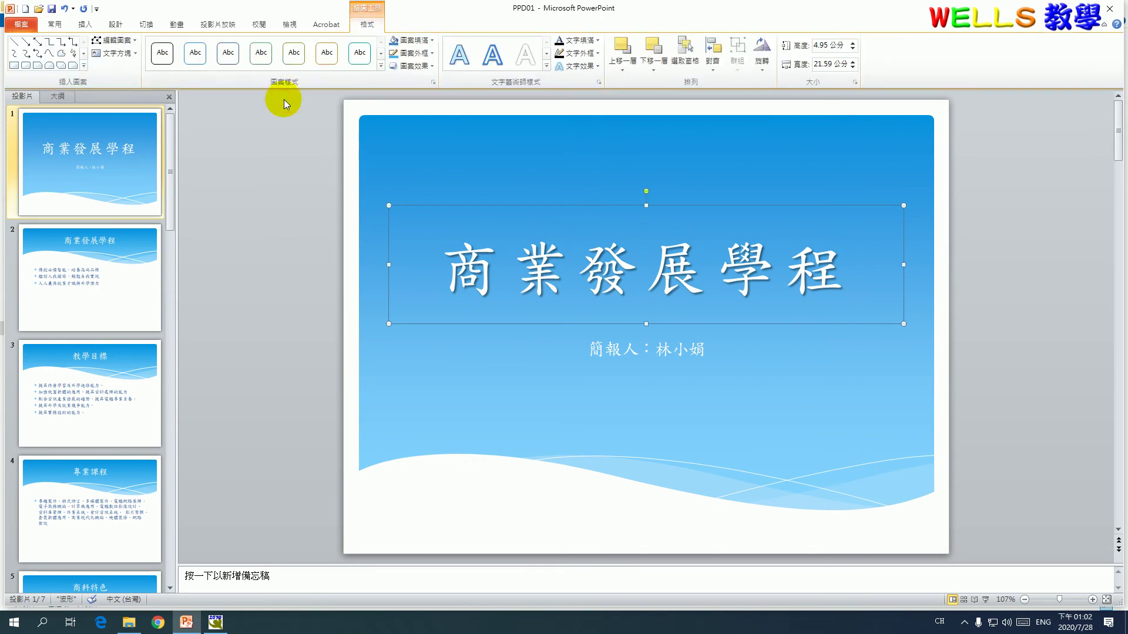
click(380, 66)
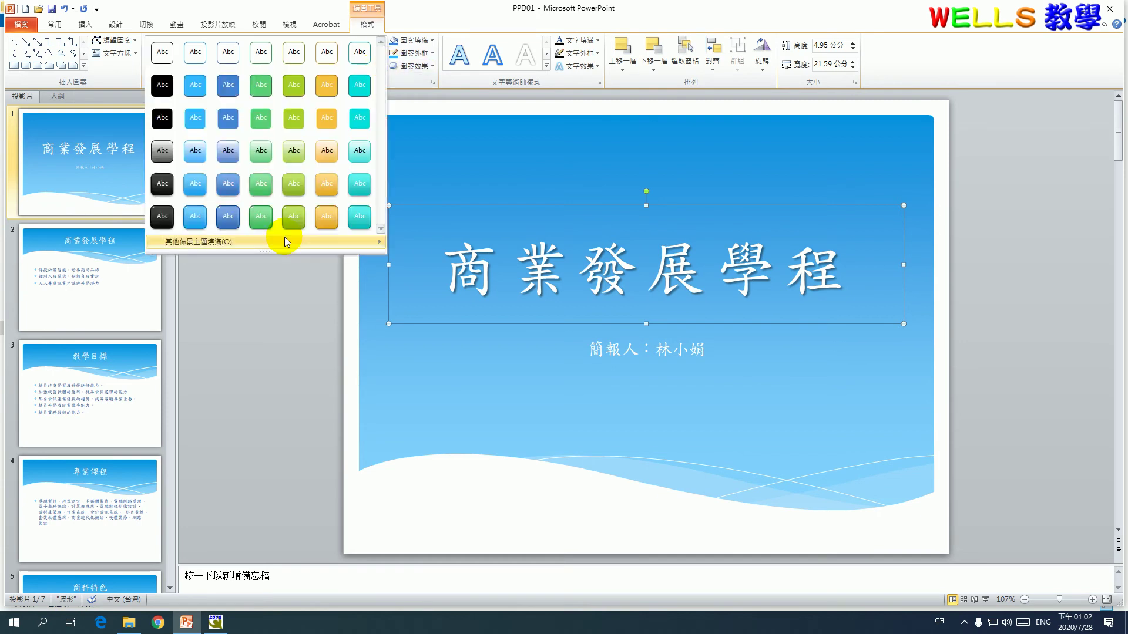
click(227, 215)
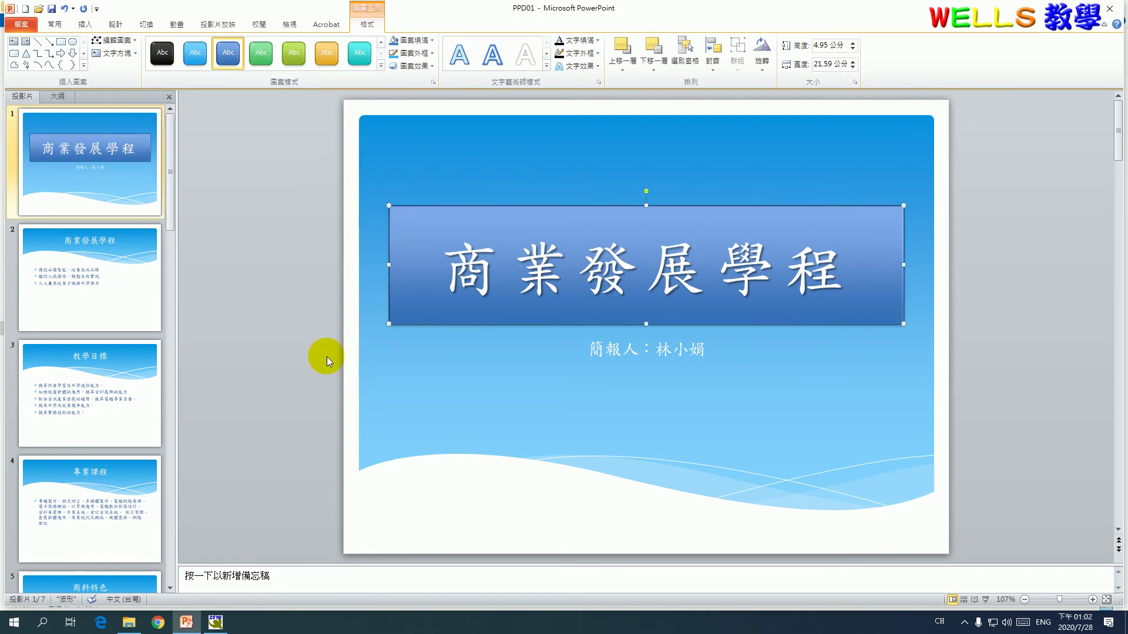
Set slide 1's presenter subtitle to 48 pt
click(602, 335)
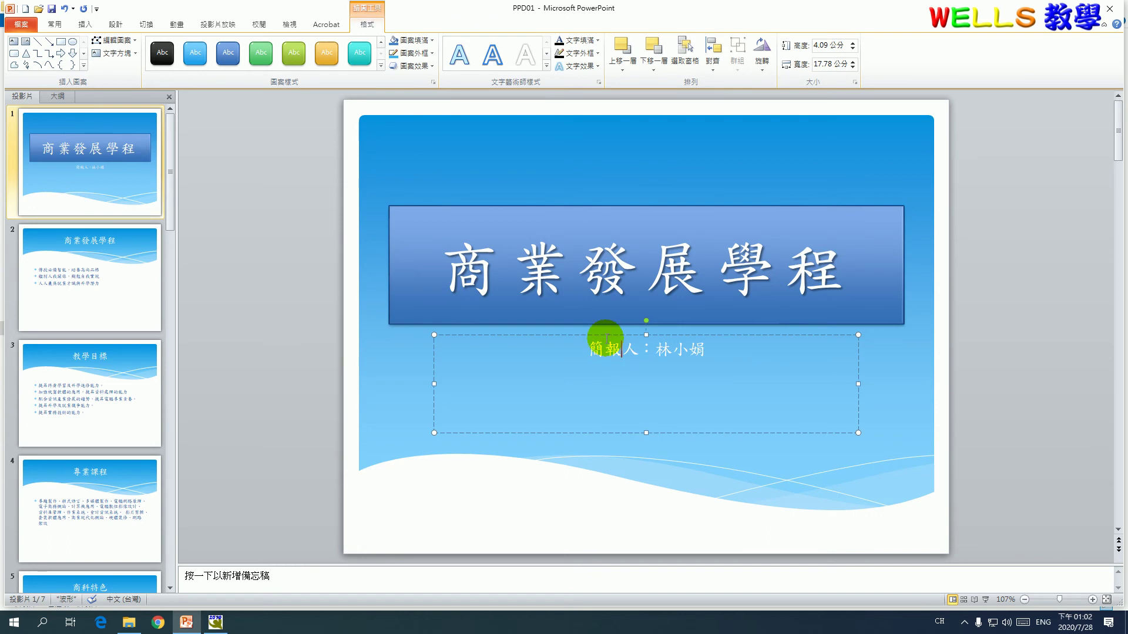
click(603, 334)
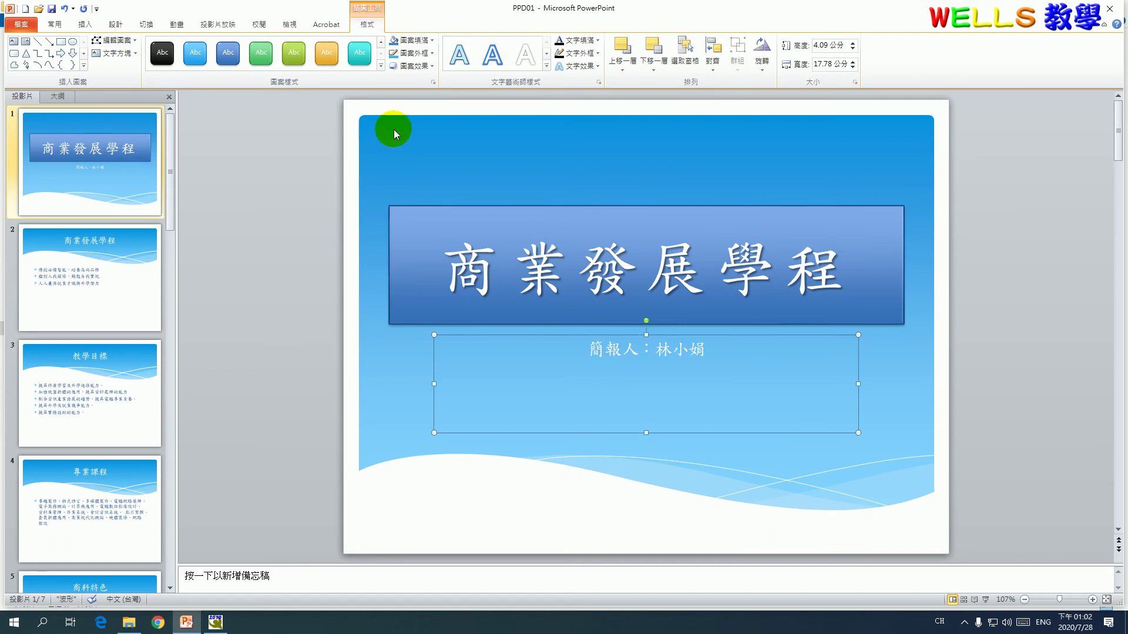
click(55, 24)
click(237, 47)
text(48)
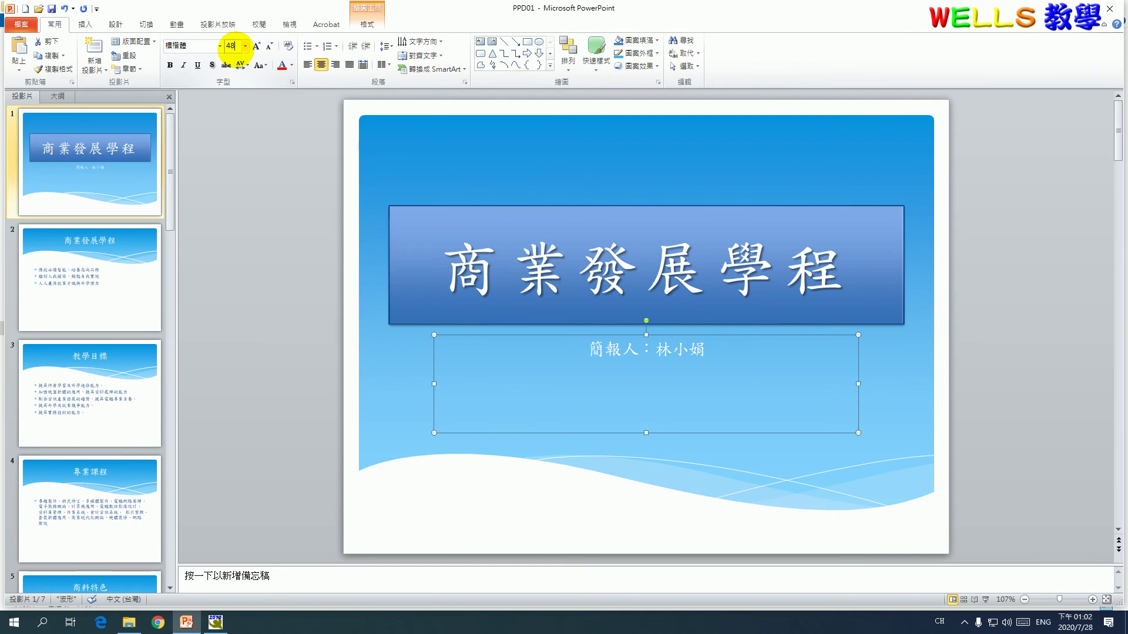
key(Return)
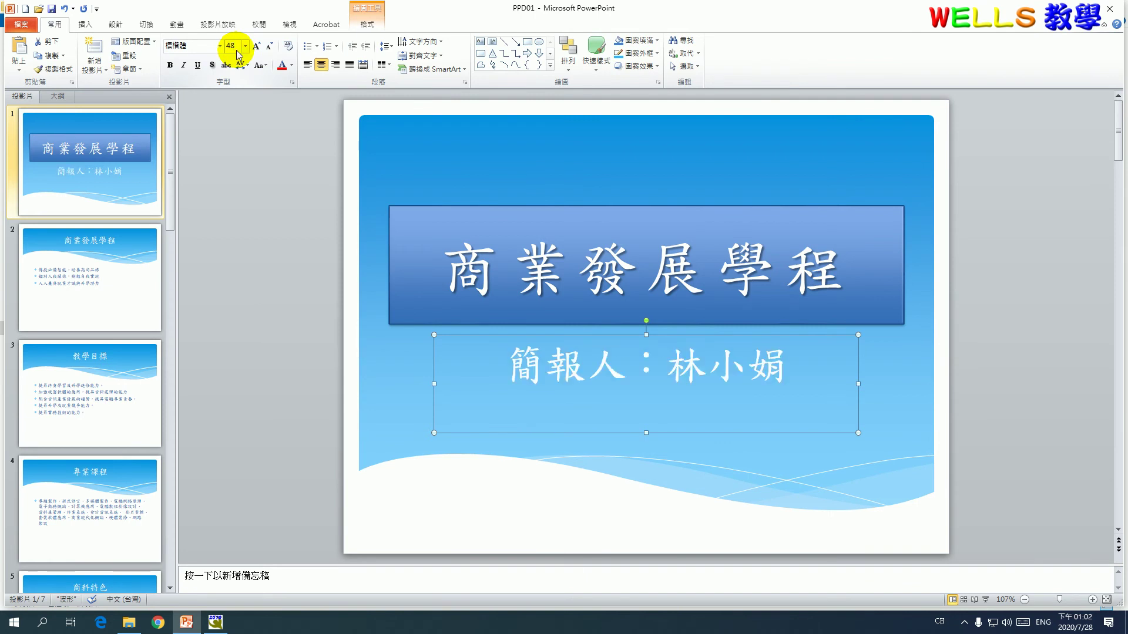
Give the subtitle a bold dashed underline in dark blue RGB 0/32/96
click(293, 83)
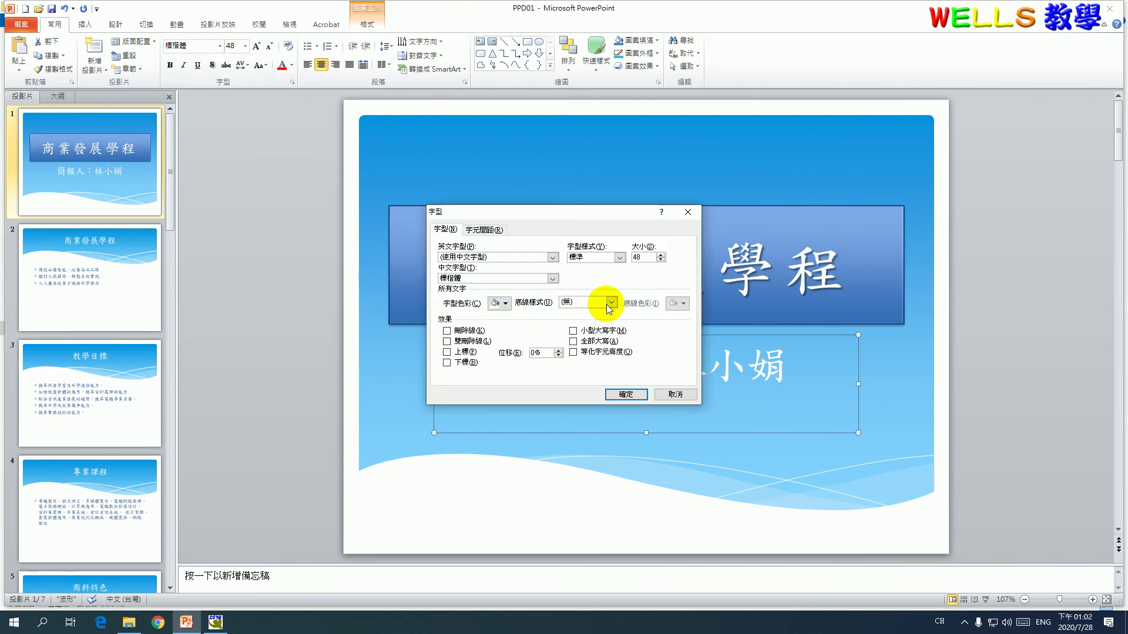
click(611, 302)
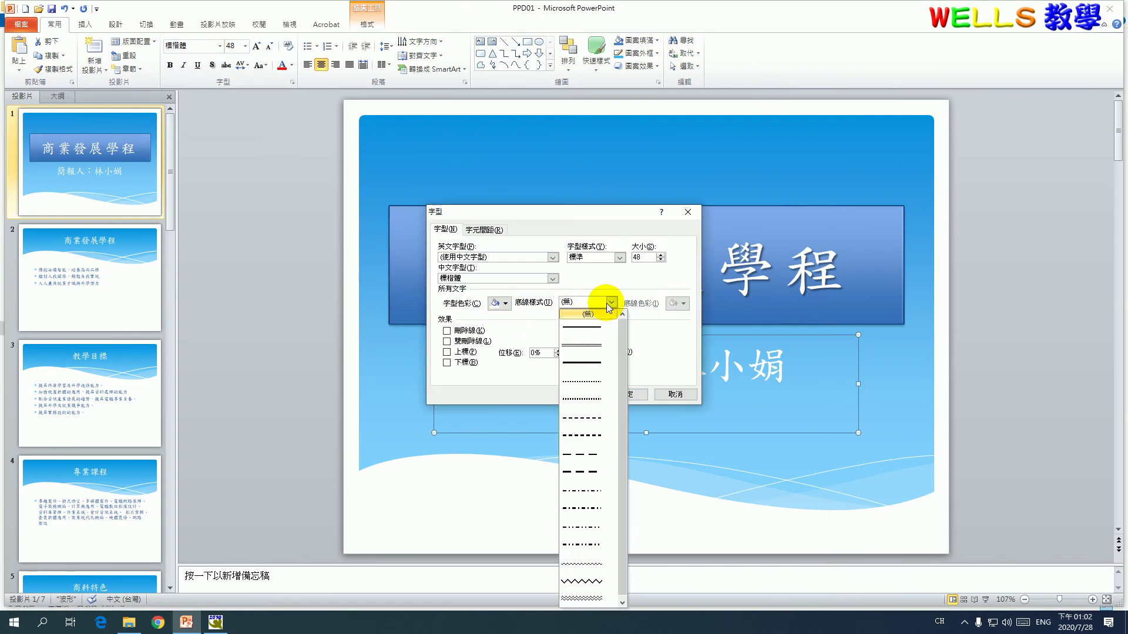
click(588, 436)
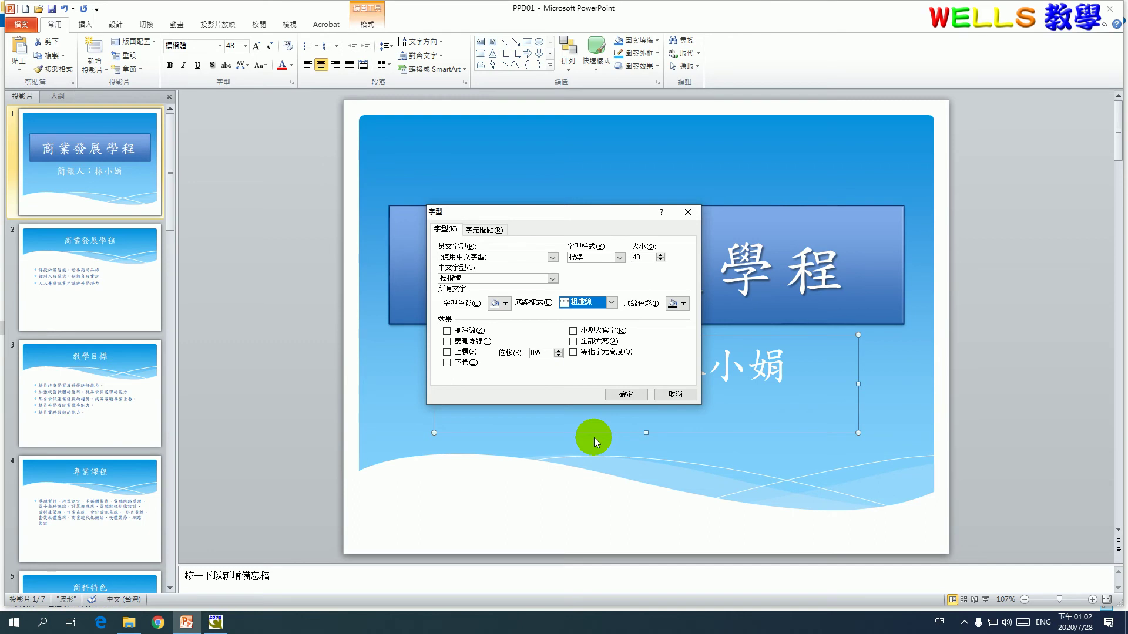
click(683, 303)
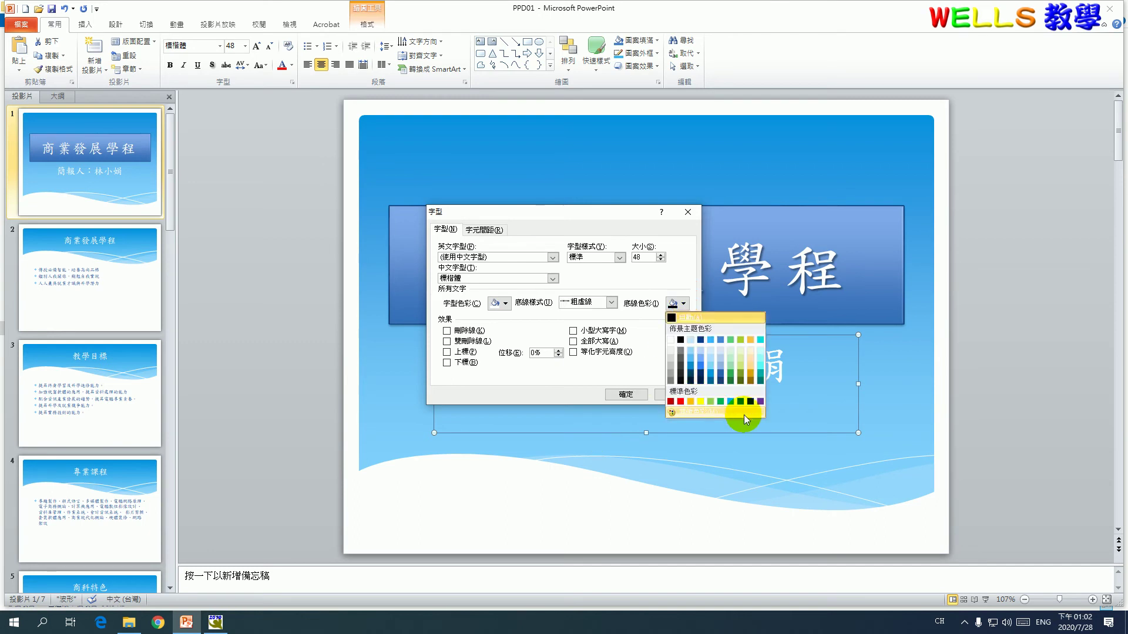
click(750, 401)
click(684, 303)
click(703, 411)
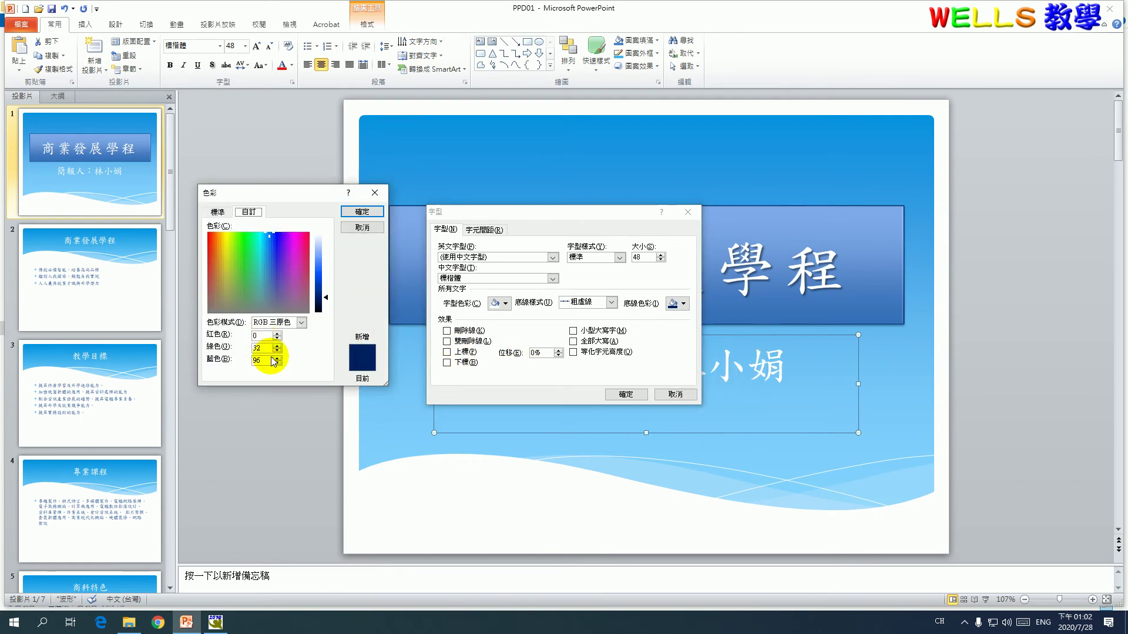
click(361, 212)
click(626, 394)
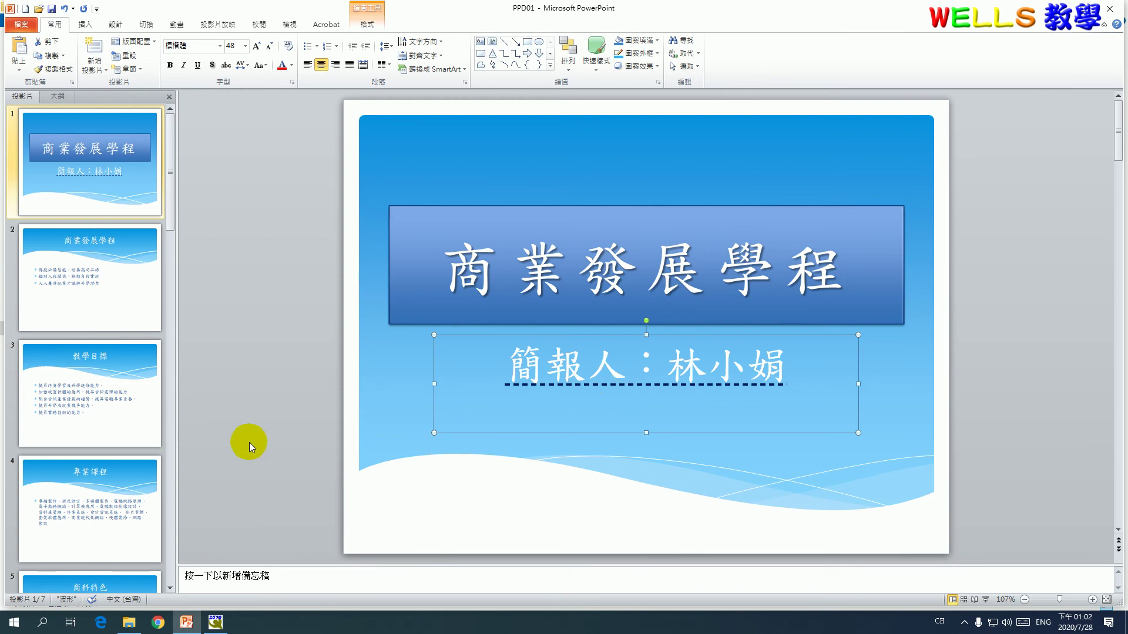
click(90, 291)
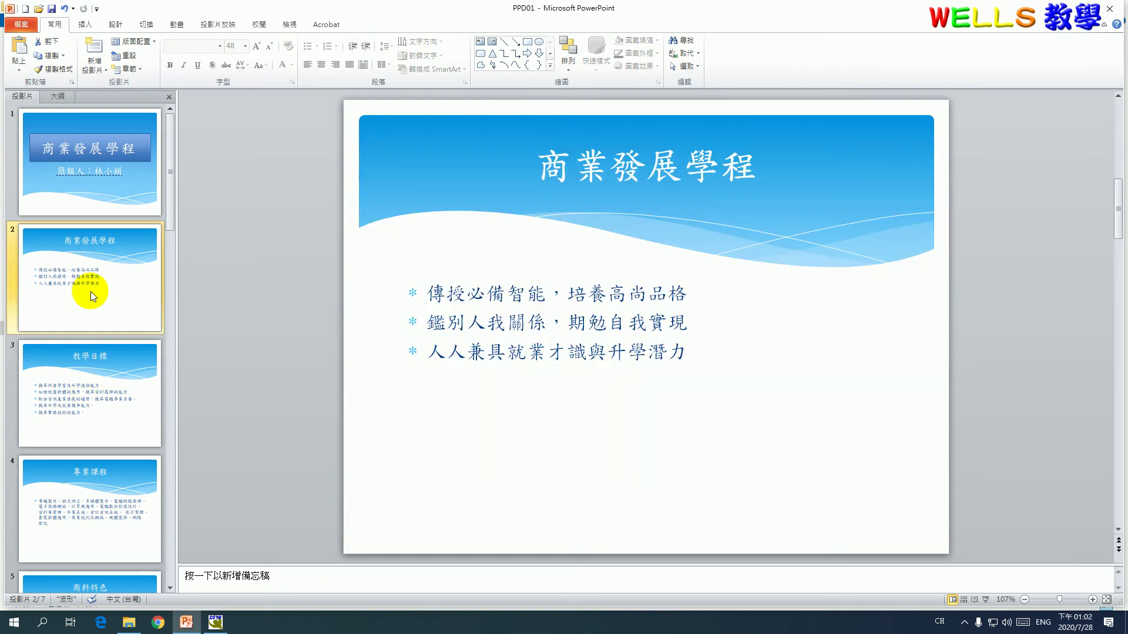
Set slide 2's title to 54 pt
click(609, 169)
click(616, 122)
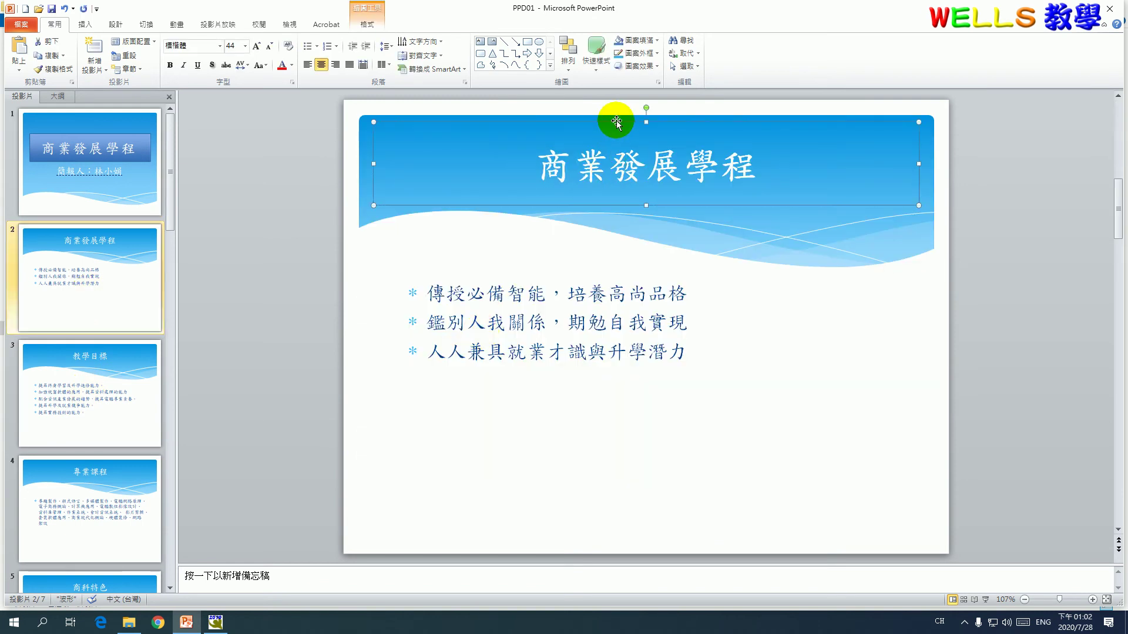
click(230, 45)
text(5)
key(Return)
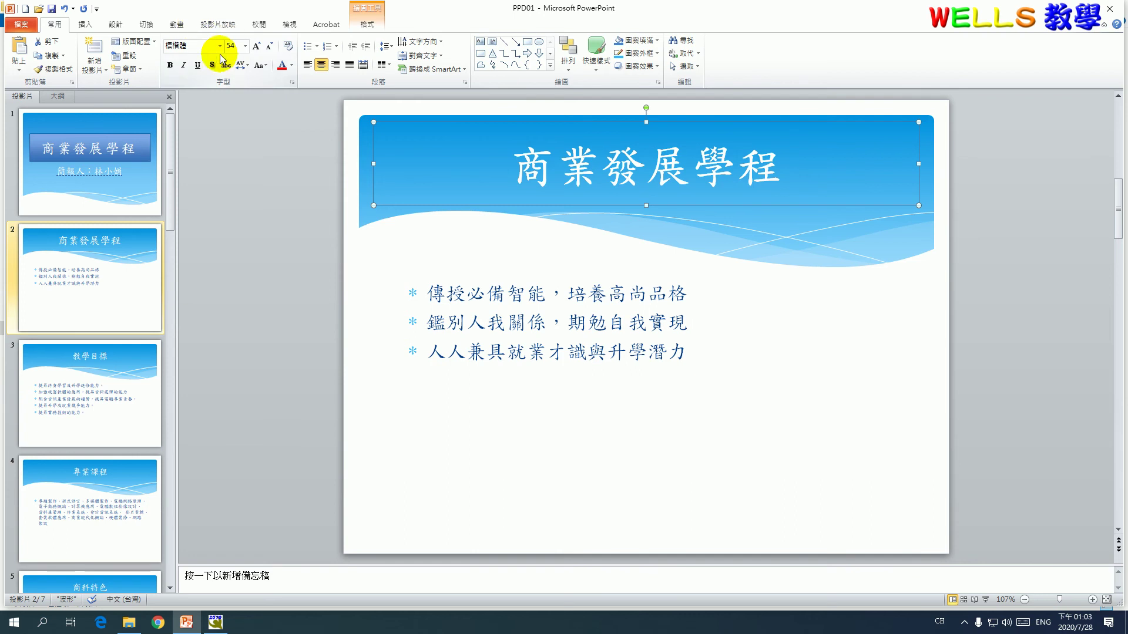
Expand the title's character spacing by 20 pt and add a text shadow
click(293, 83)
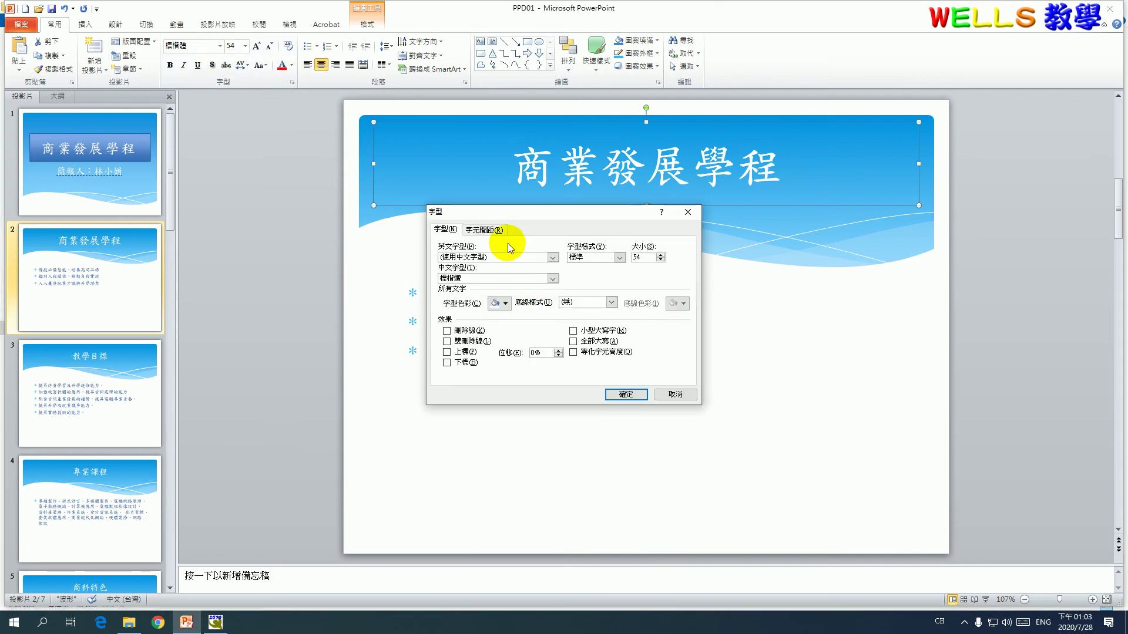
click(484, 229)
click(493, 251)
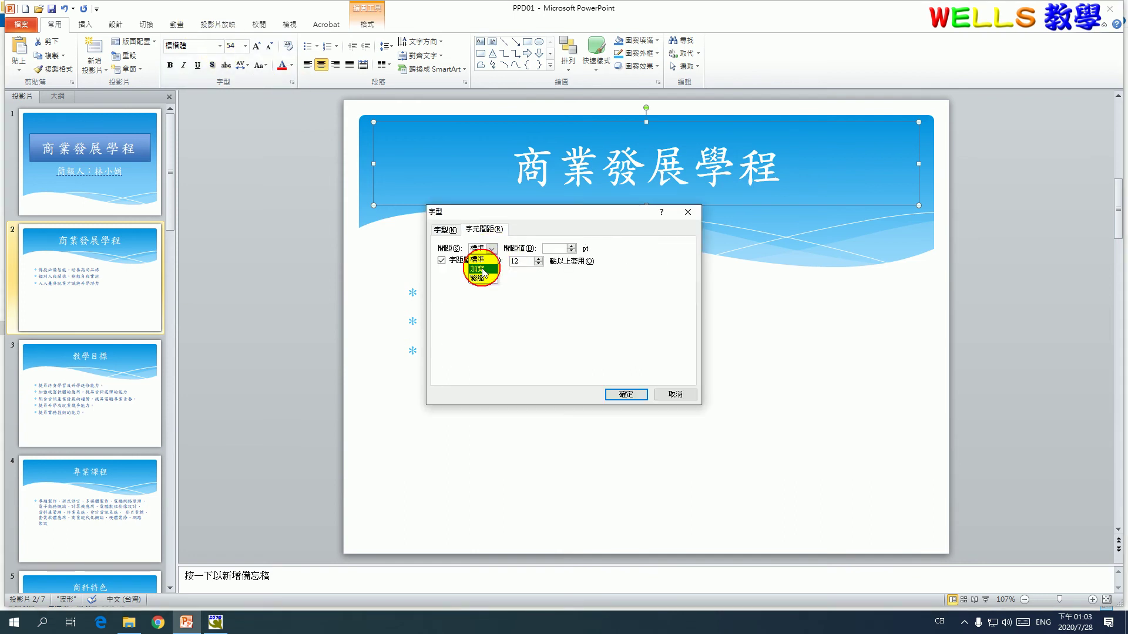
click(479, 269)
click(555, 248)
drag(555, 248, 539, 245)
text(20)
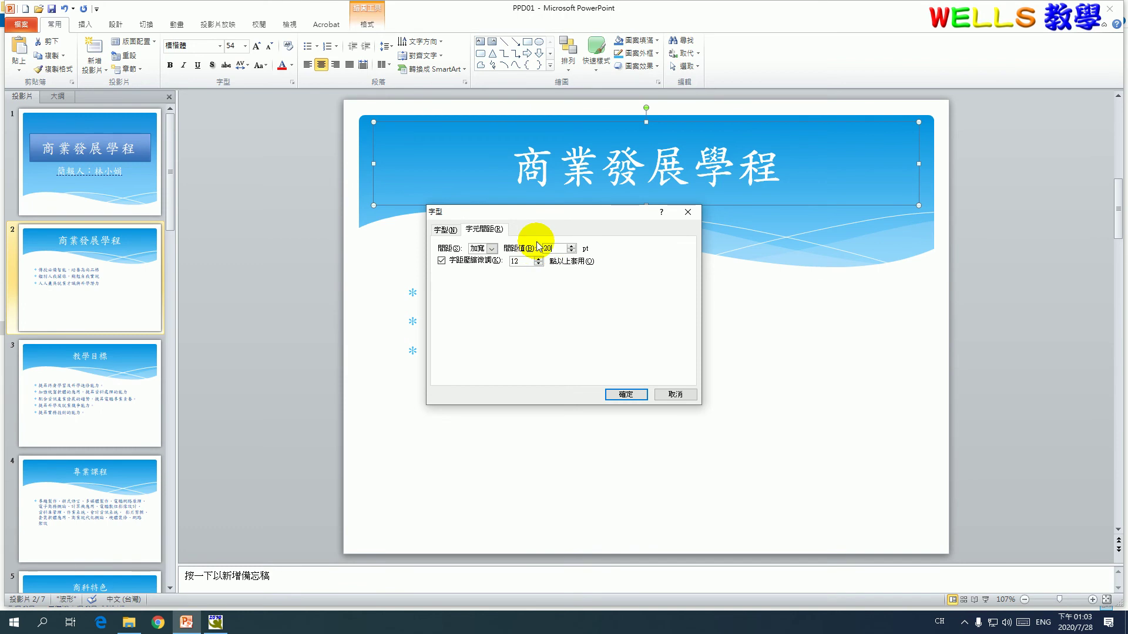
key(Return)
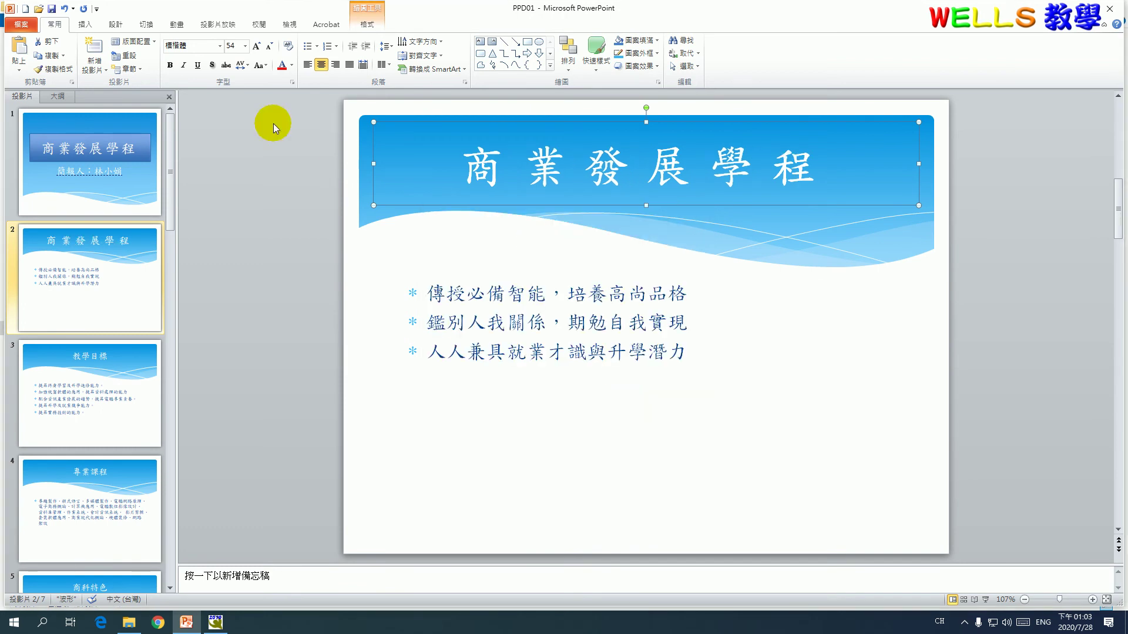
click(211, 65)
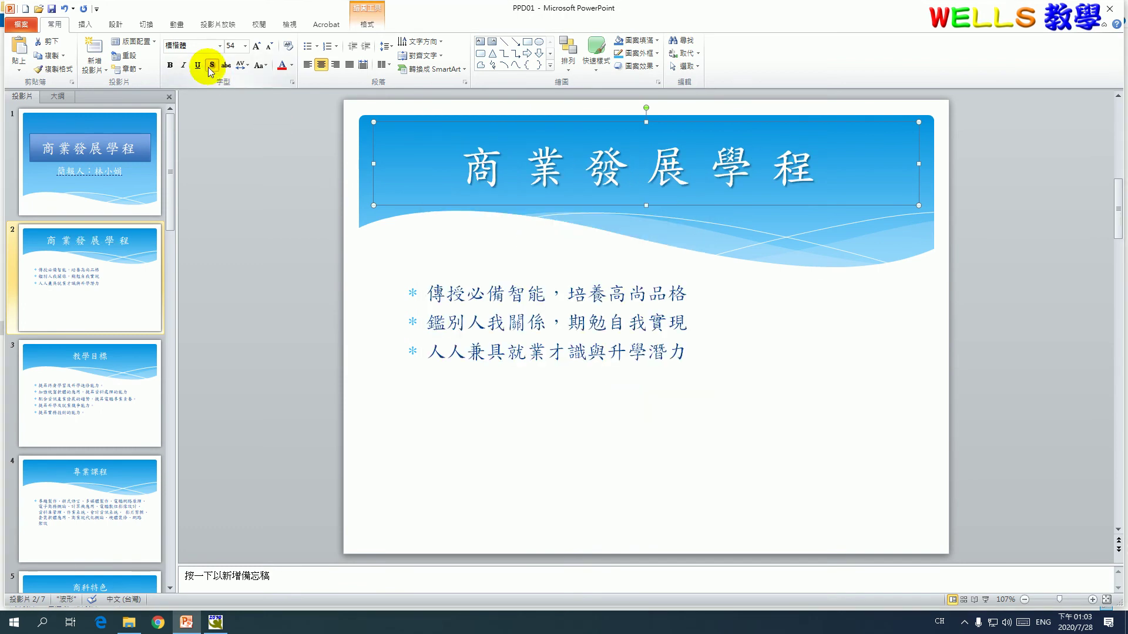
Set slide 2's bullet text box to 1.5 line spacing
click(516, 306)
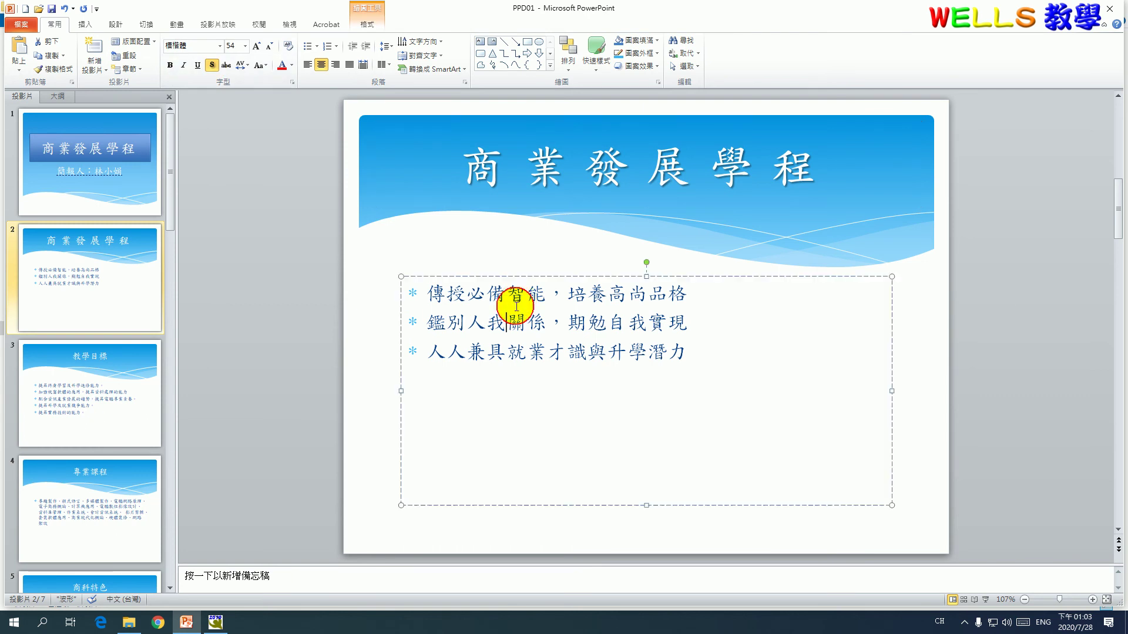
click(508, 275)
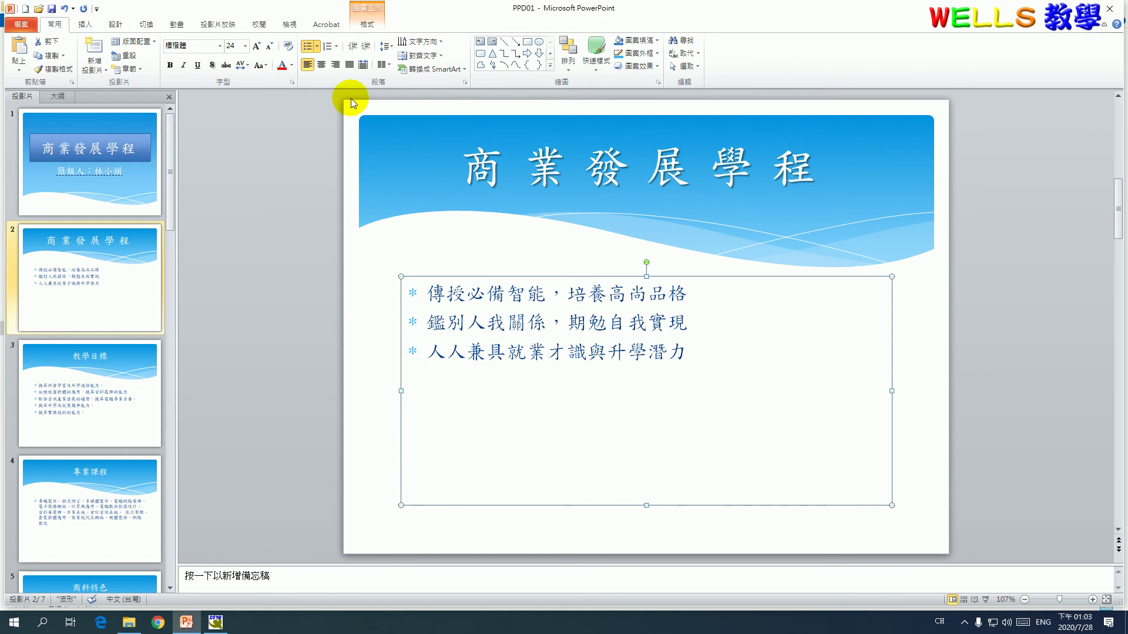
click(385, 46)
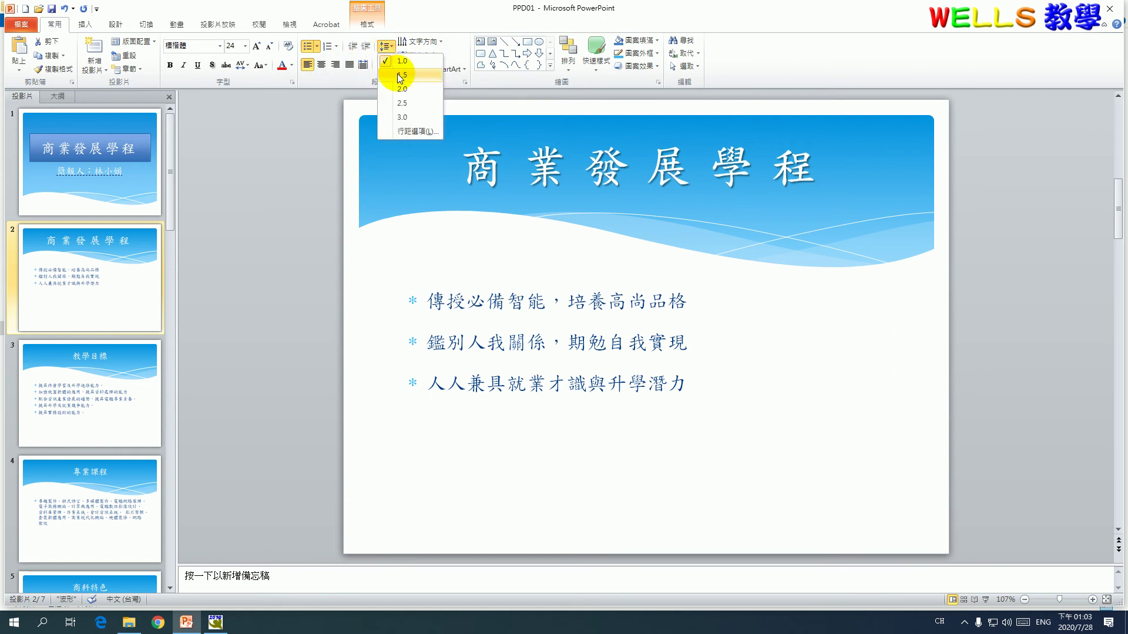
click(400, 74)
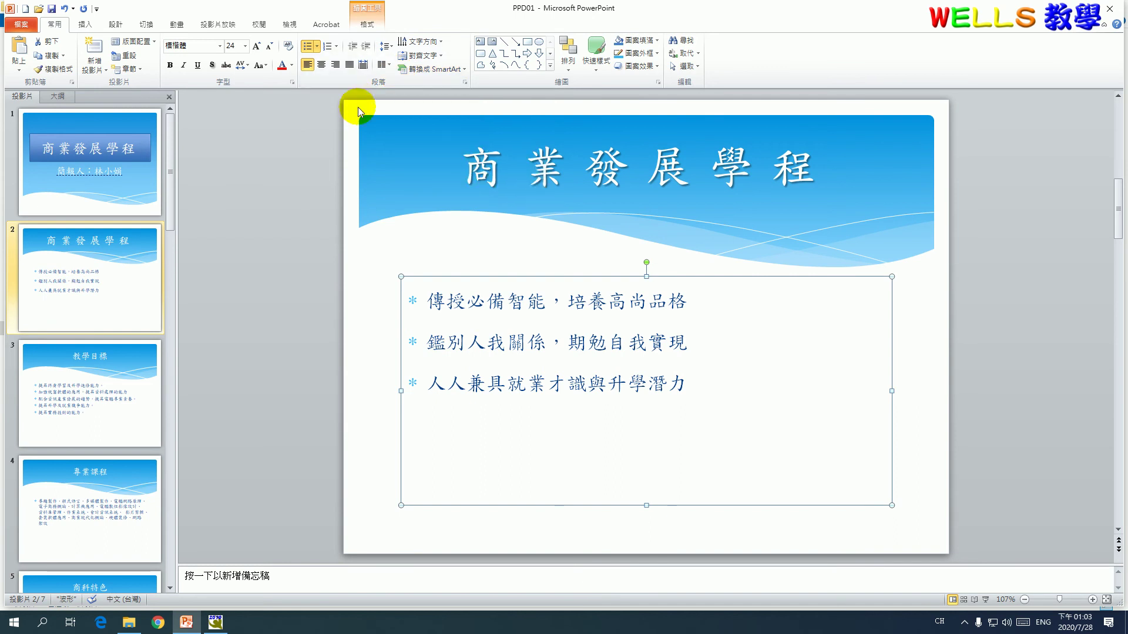
Change slide 2's bullets to asterisks sized at 130% of the text
click(317, 45)
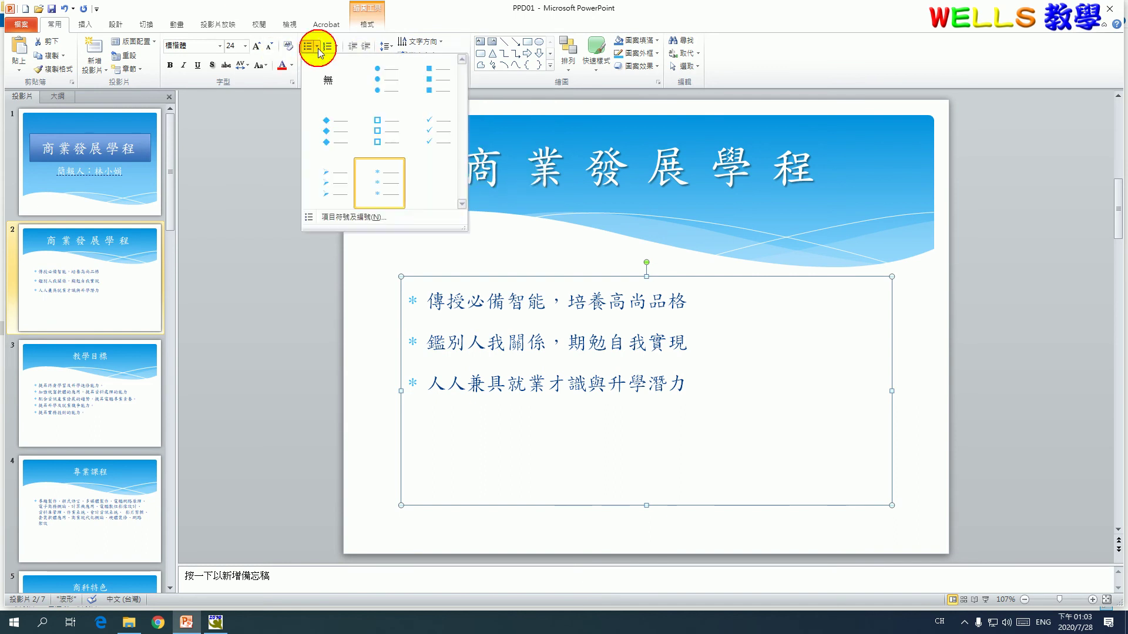
click(365, 219)
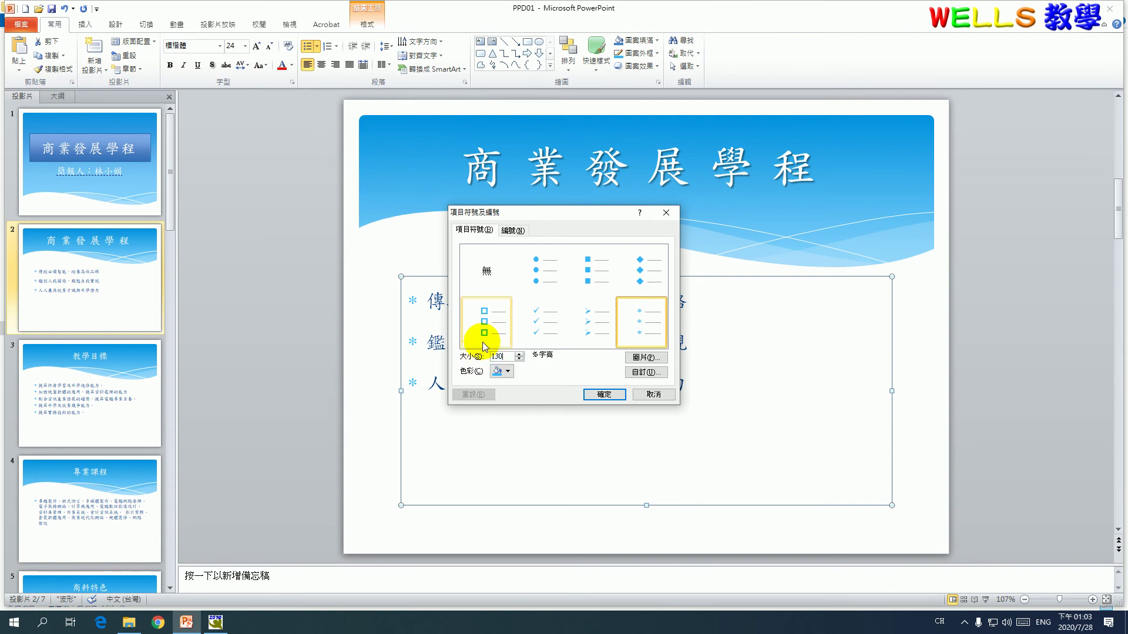
click(589, 393)
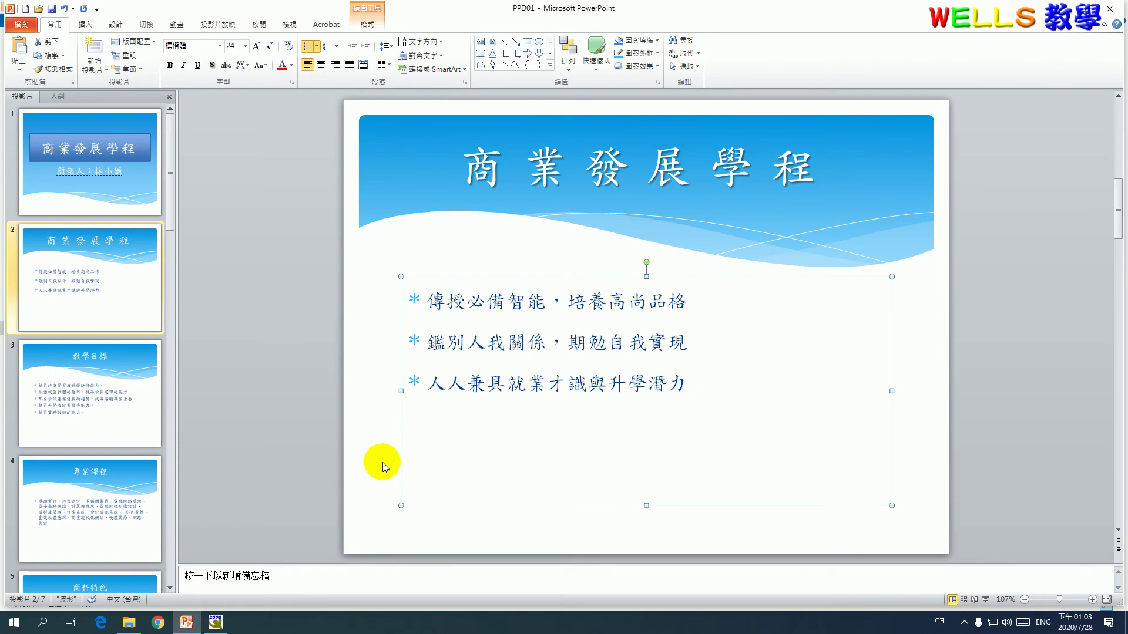
click(118, 292)
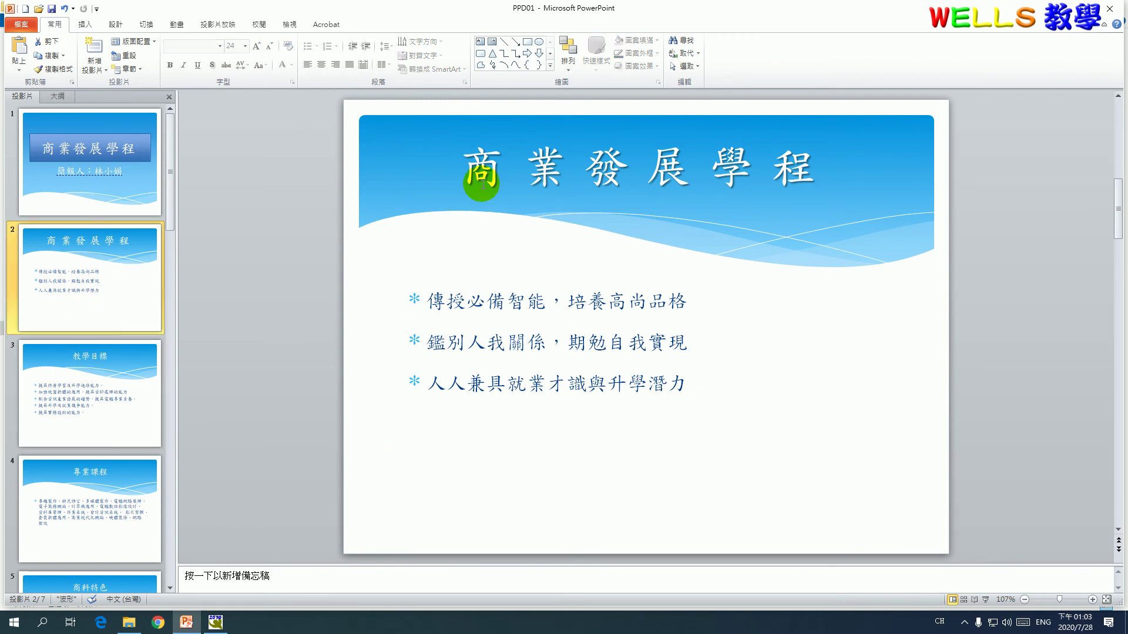
Copy slide 2's title formatting with Format Painter onto the titles of slides 3 and 4
click(481, 183)
click(518, 203)
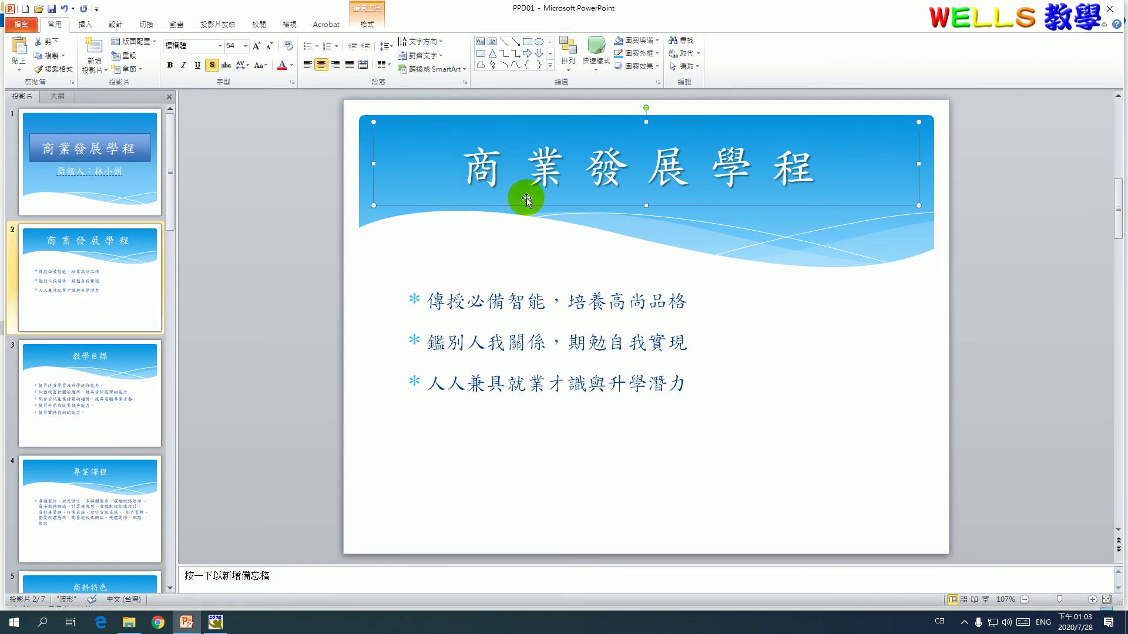
click(65, 70)
click(74, 390)
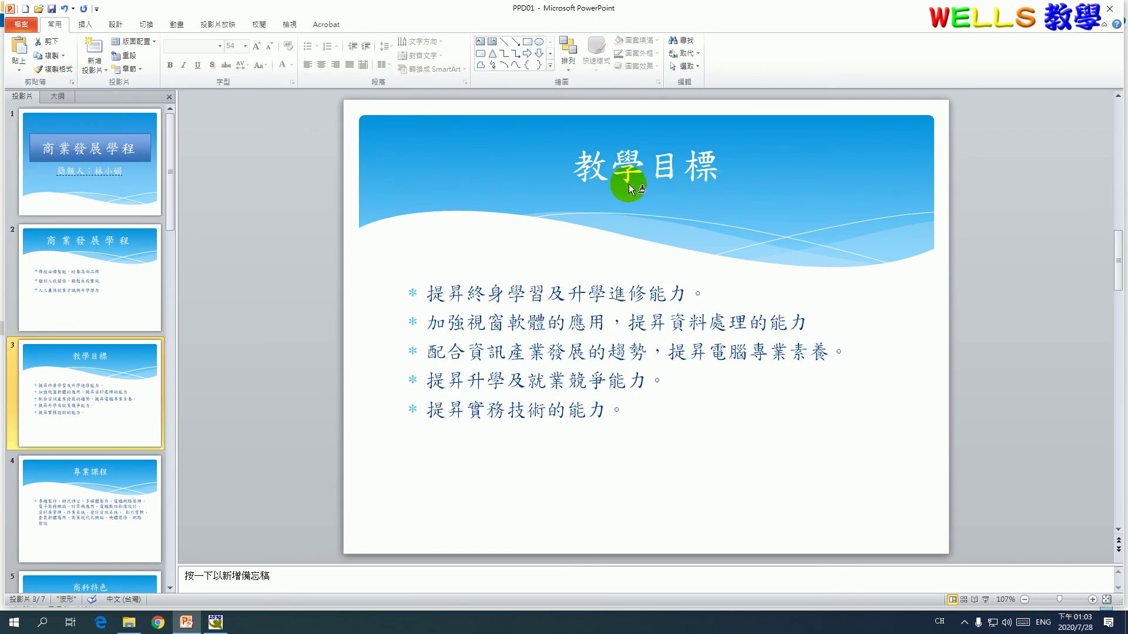
click(629, 189)
click(69, 477)
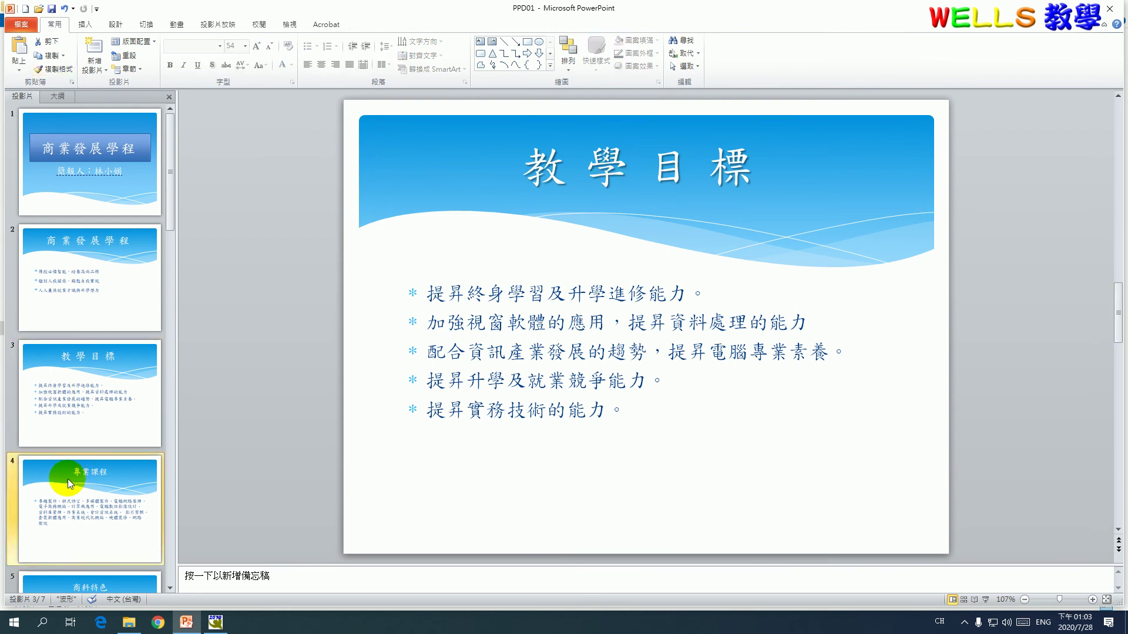
click(591, 167)
Apply the copied title formatting to slides 5, 6 and 7, then release Format Painter
scroll(79, 435, down, 3)
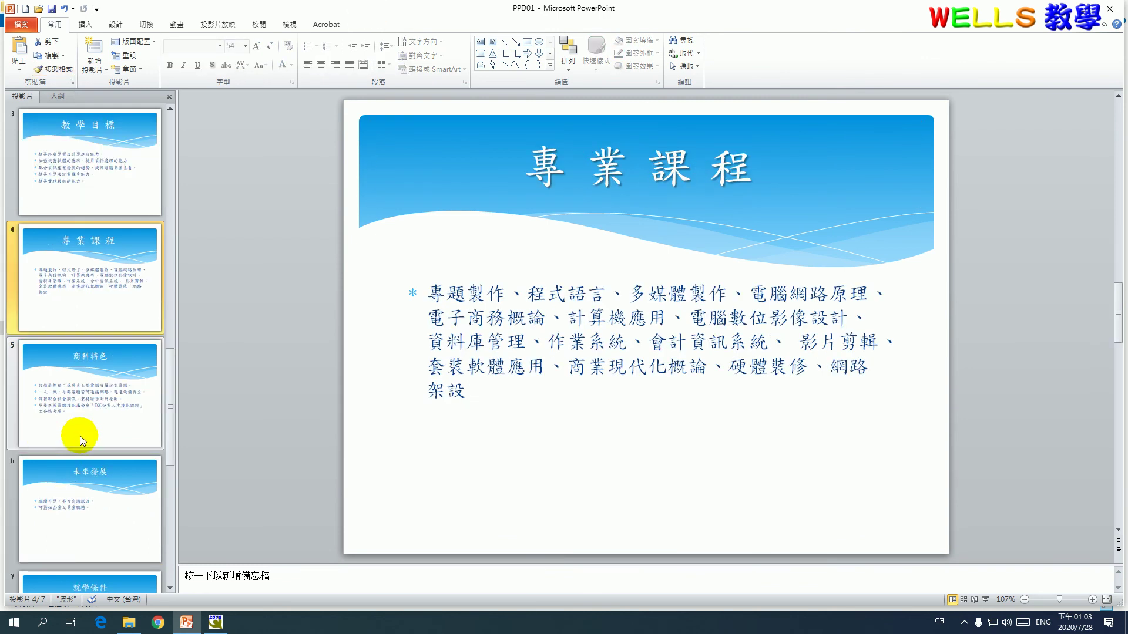
click(80, 436)
click(563, 177)
scroll(44, 390, down, 2)
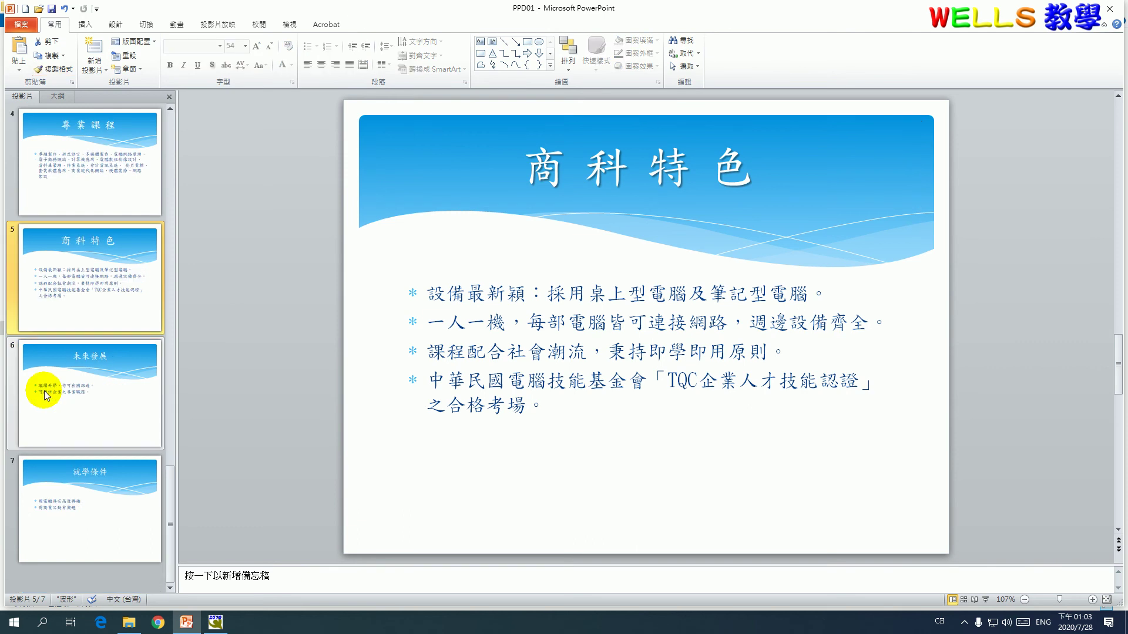
click(84, 392)
click(611, 171)
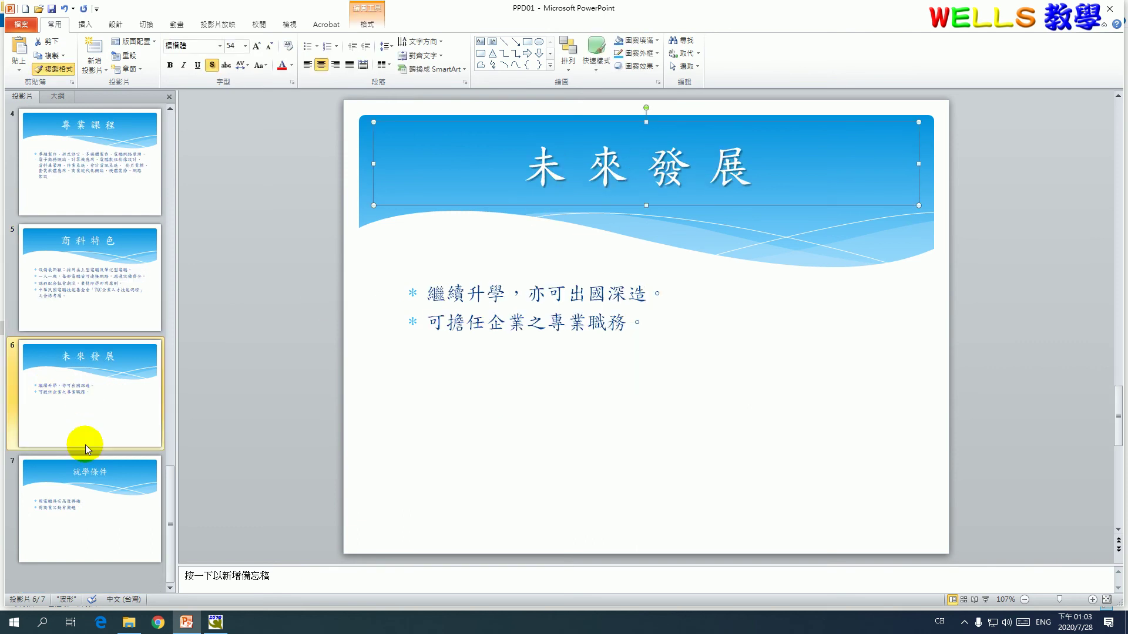
click(91, 505)
click(582, 171)
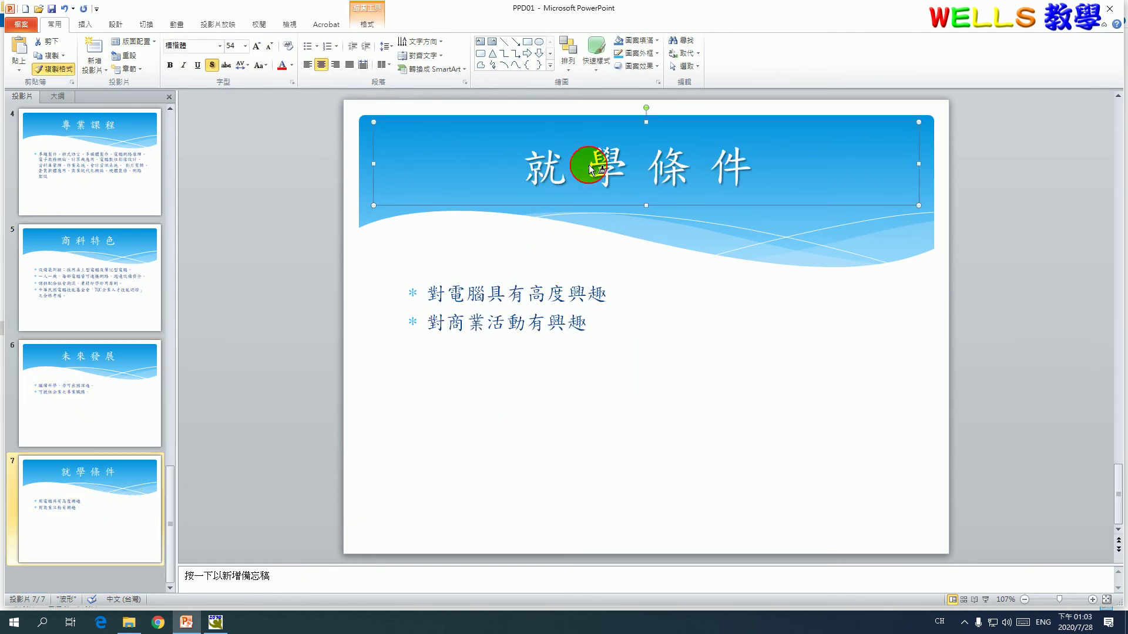
click(272, 285)
key(Page_Up)
key(Page_Up)
key(Page_Up)
key(Page_Up)
key(Page_Up)
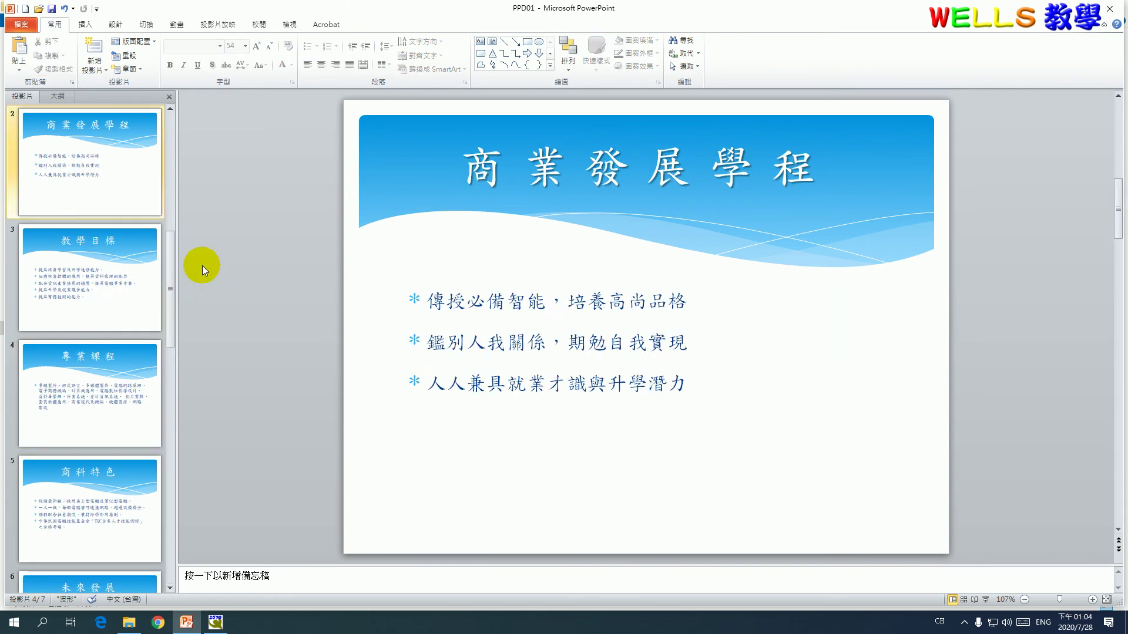
key(Page_Up)
Copy slide 2's bullet formatting with Format Painter onto the bullet text of slides 3 and 4
click(123, 283)
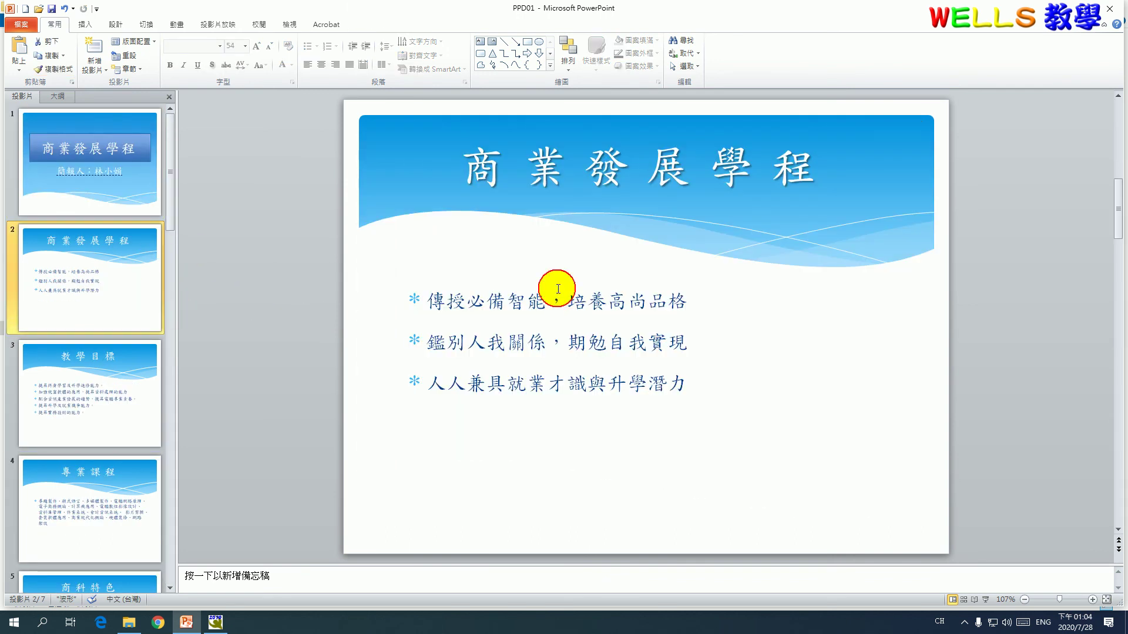
click(523, 277)
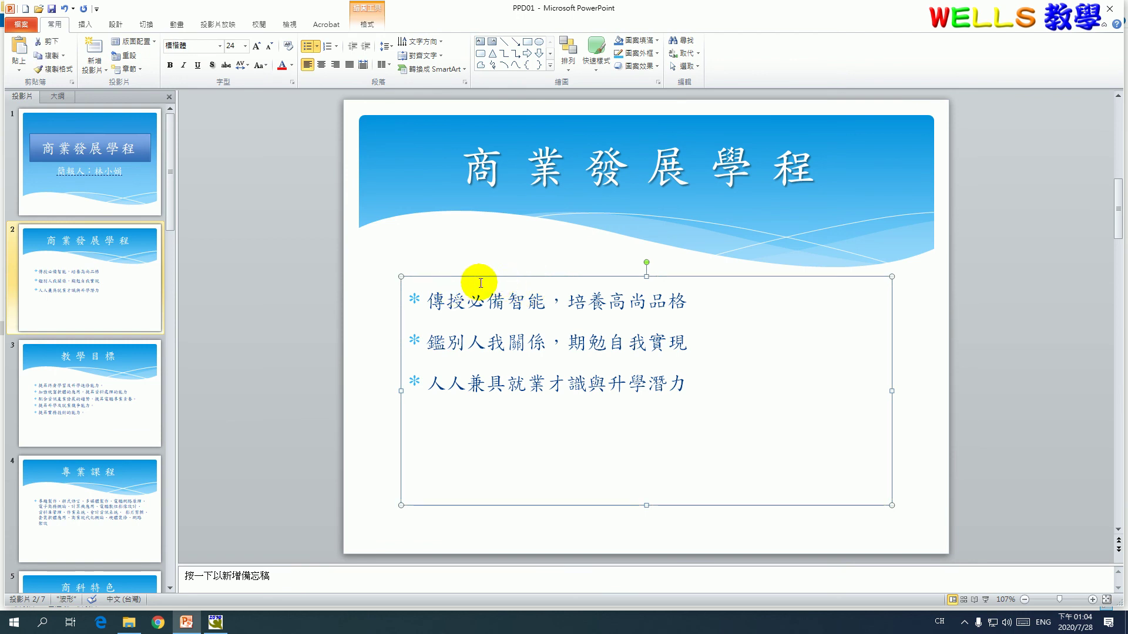
click(53, 69)
click(119, 395)
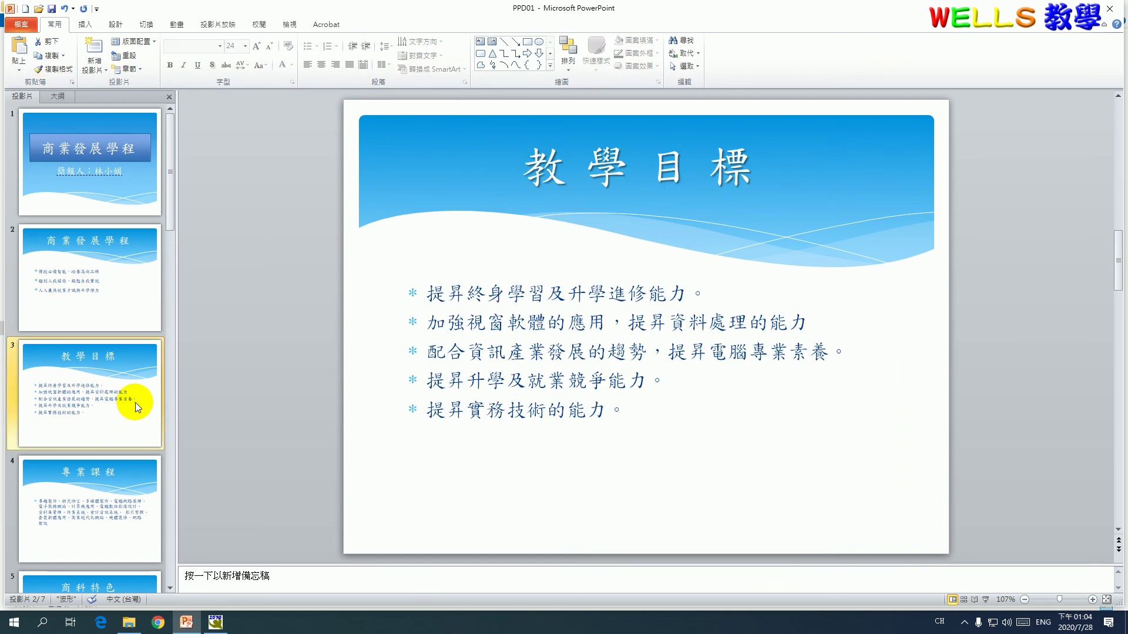
click(534, 353)
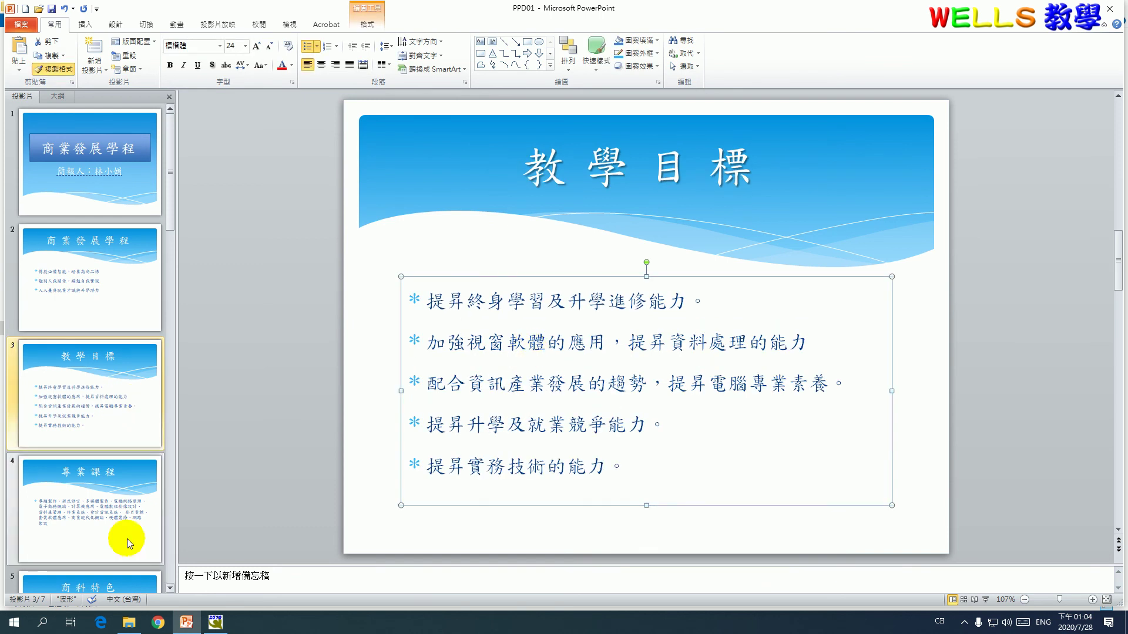
click(127, 538)
click(492, 351)
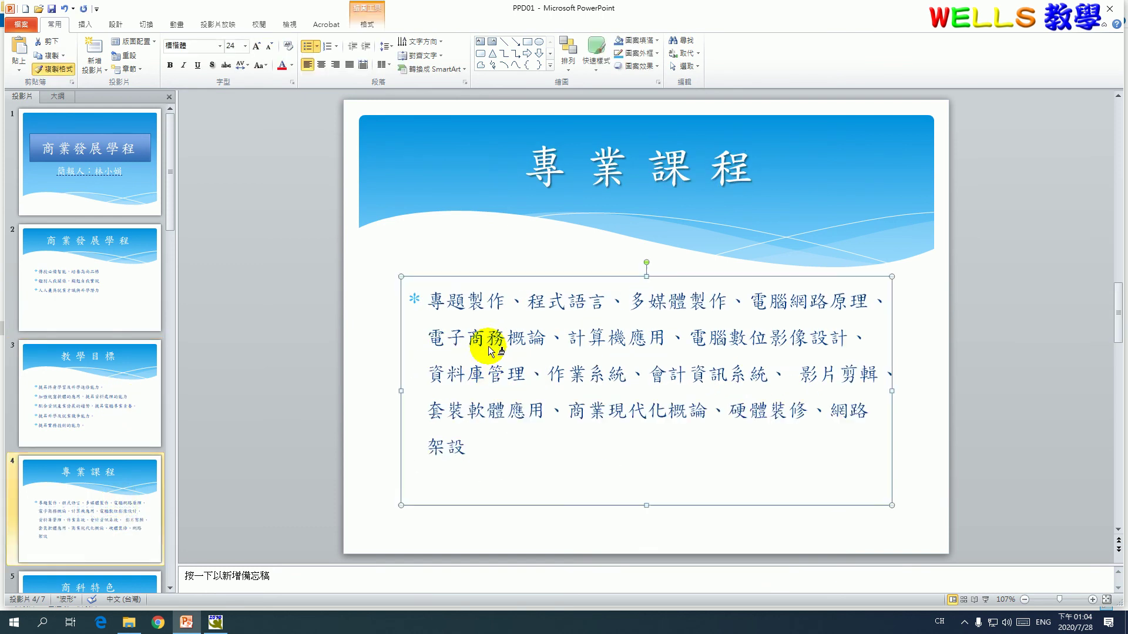
Apply the copied bullet formatting to slides 5, 6 and 7, then release Format Painter
click(100, 528)
scroll(109, 396, down, 3)
click(113, 276)
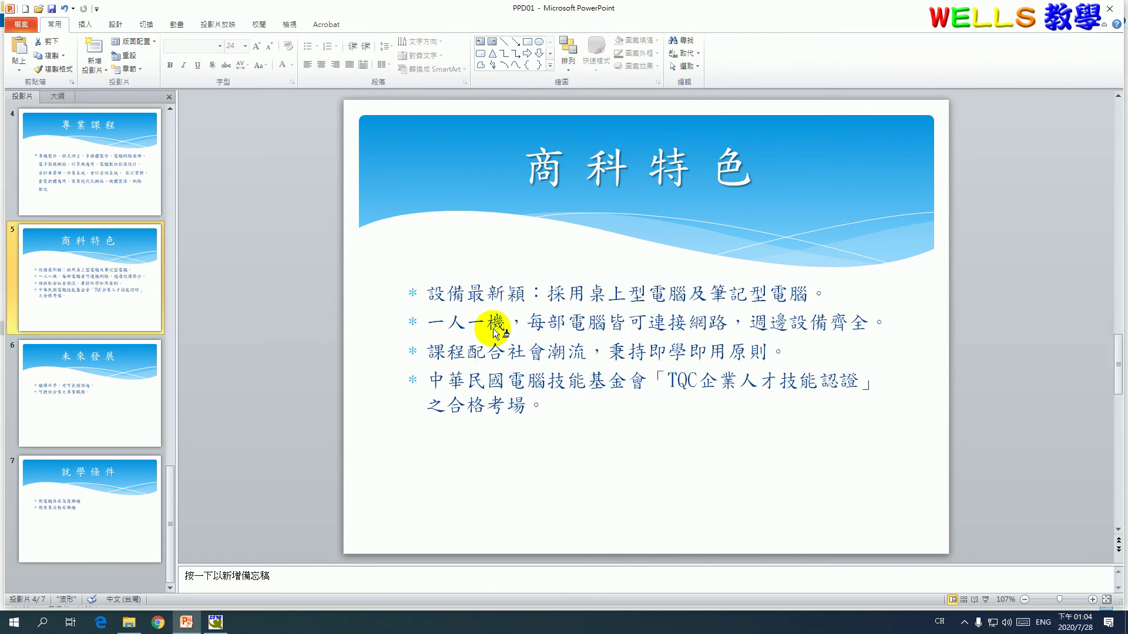
click(491, 328)
click(107, 395)
click(516, 330)
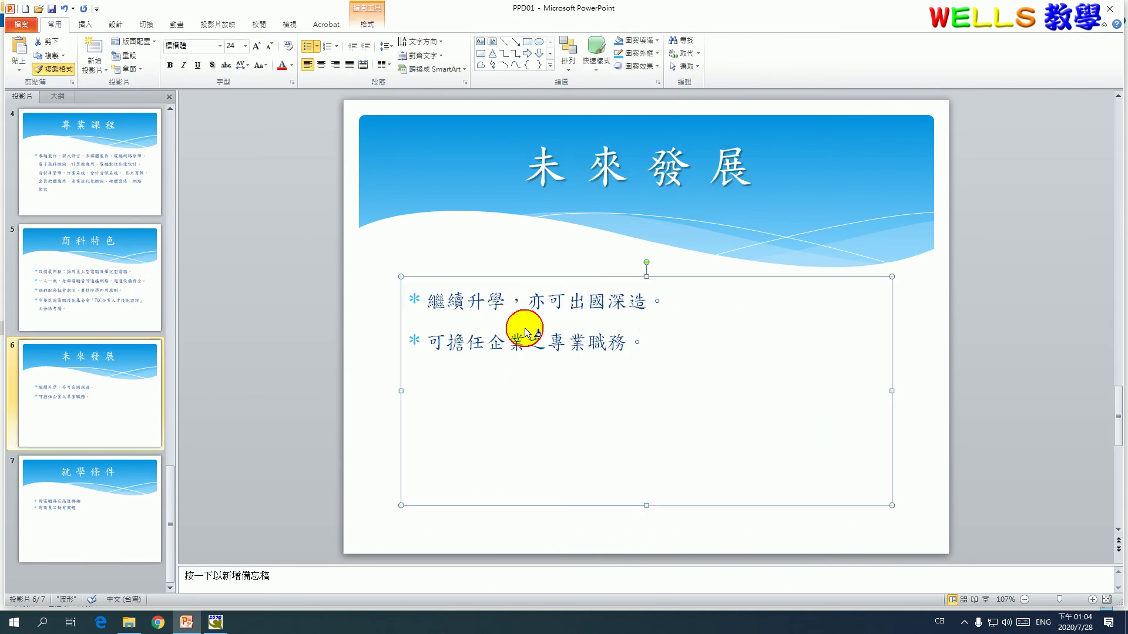
click(118, 492)
click(514, 324)
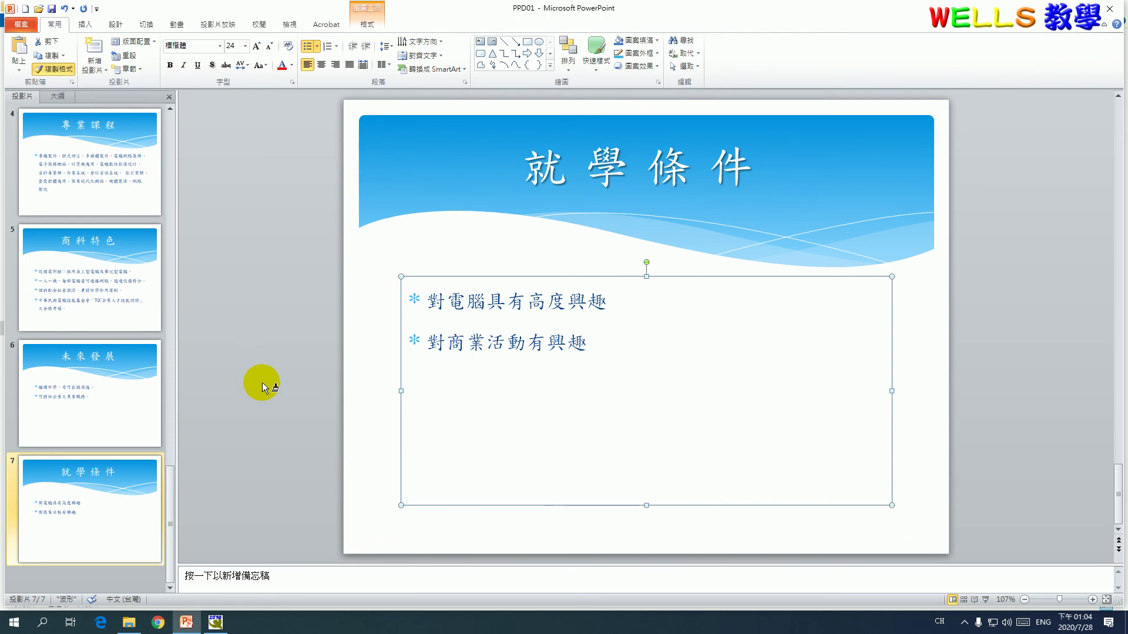
click(262, 383)
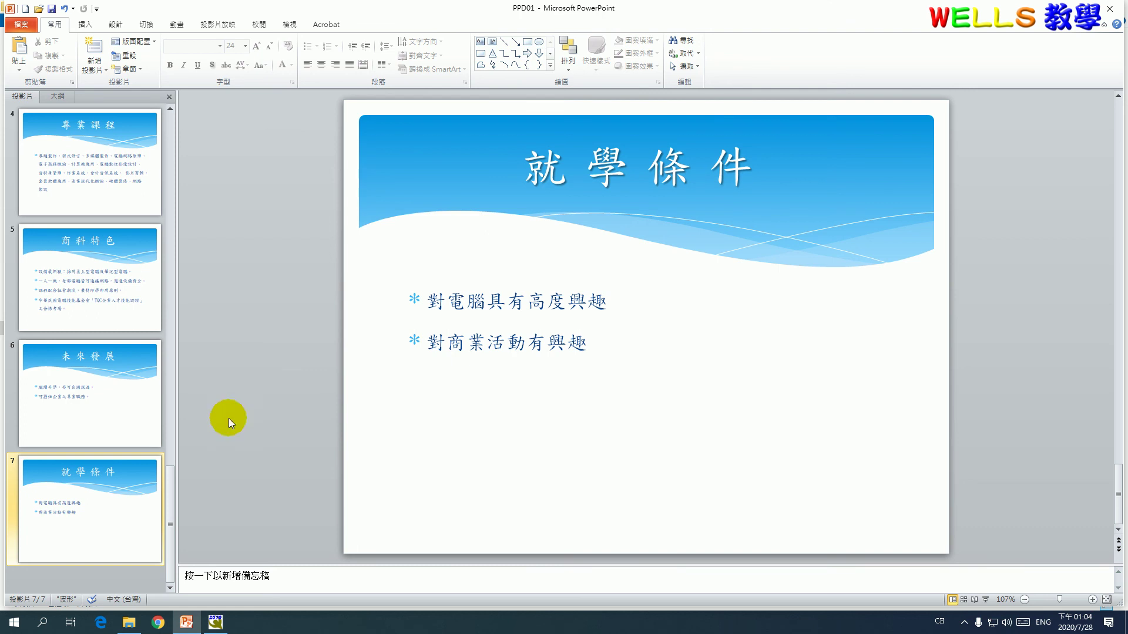
Give the slide the 旋轉 transition and choose its direction in Effect Options
click(145, 24)
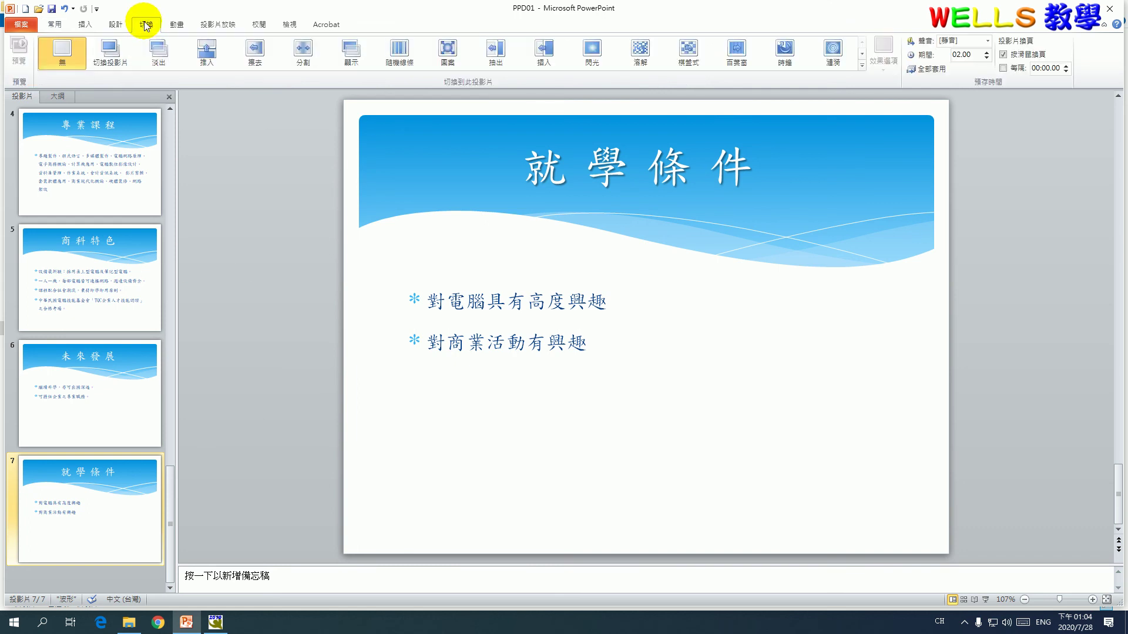
click(862, 65)
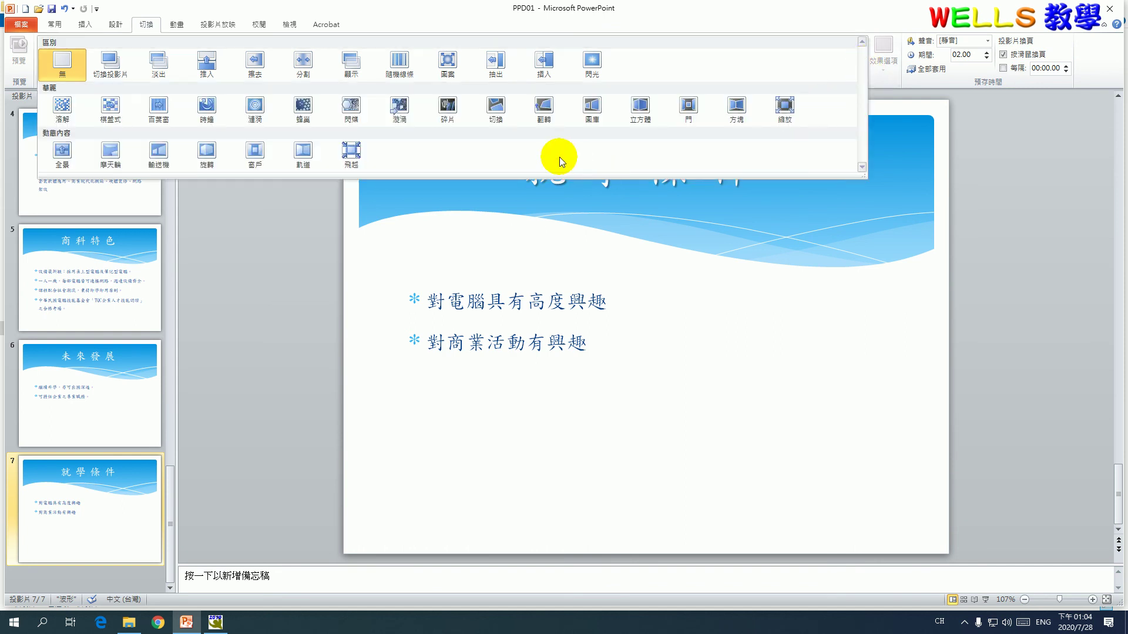
click(206, 156)
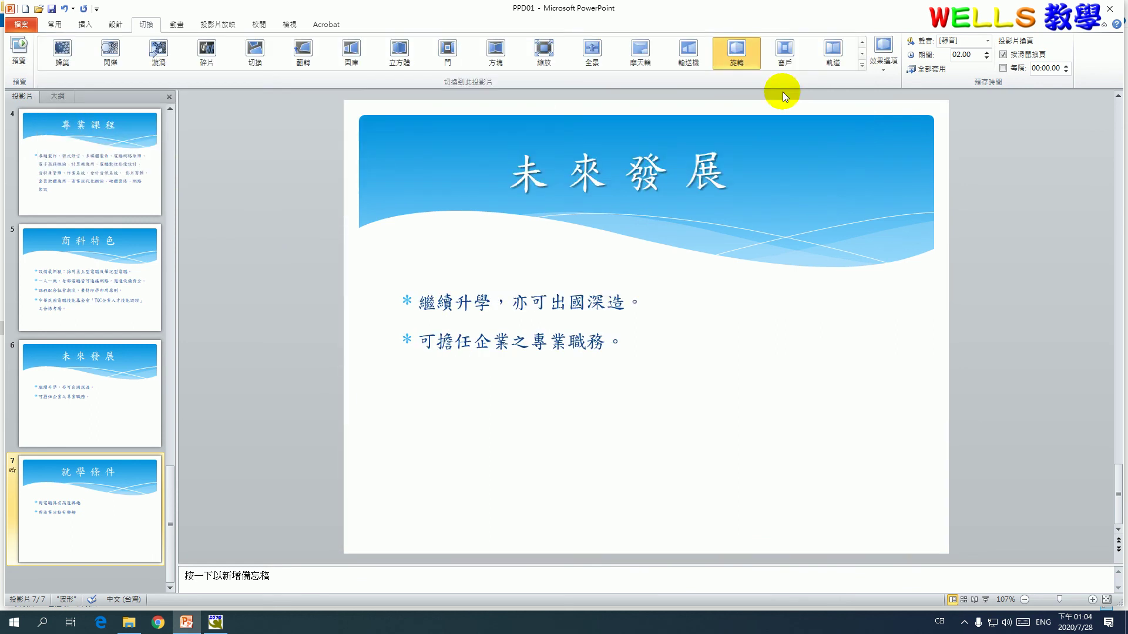
click(882, 52)
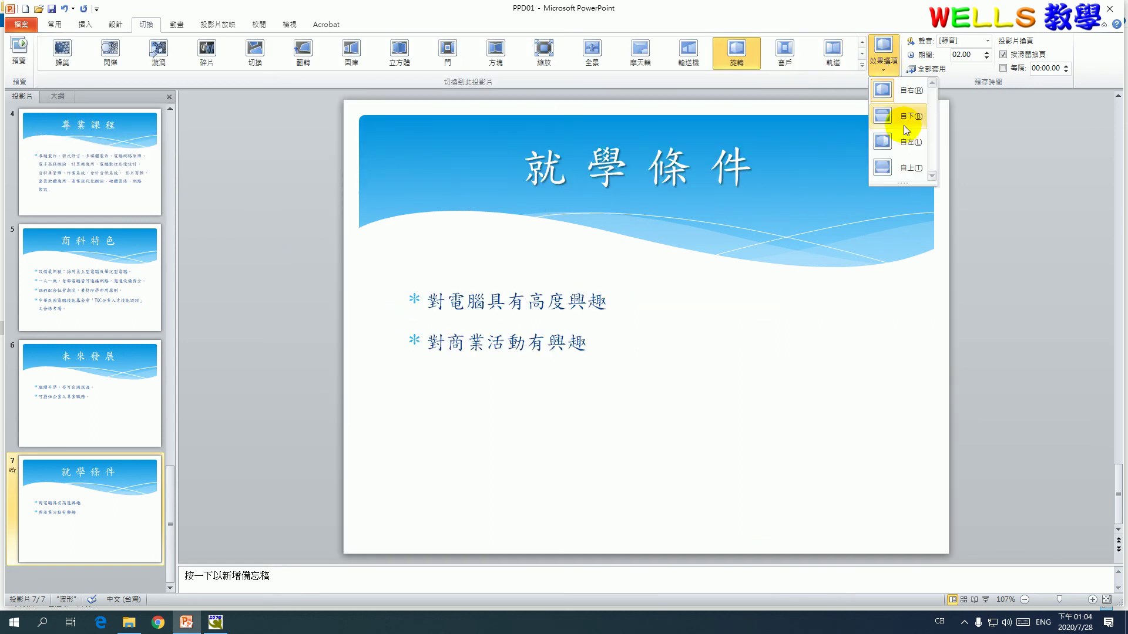
click(902, 168)
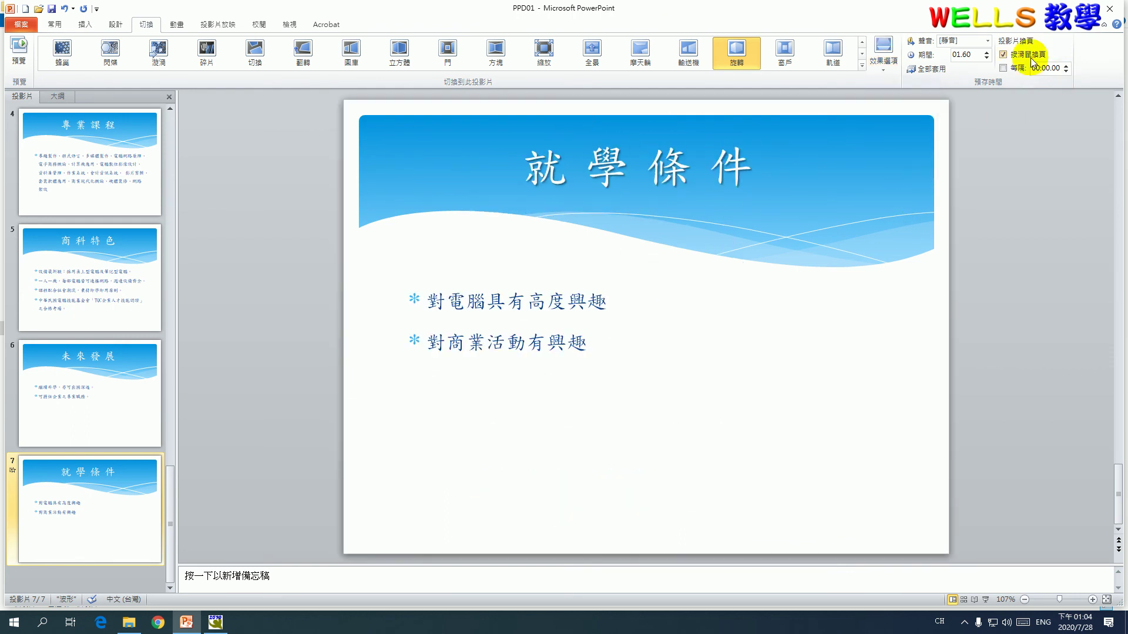
Make slides advance after 00:02.00 instead of on mouse click, applied to all slides
click(1004, 54)
click(1004, 69)
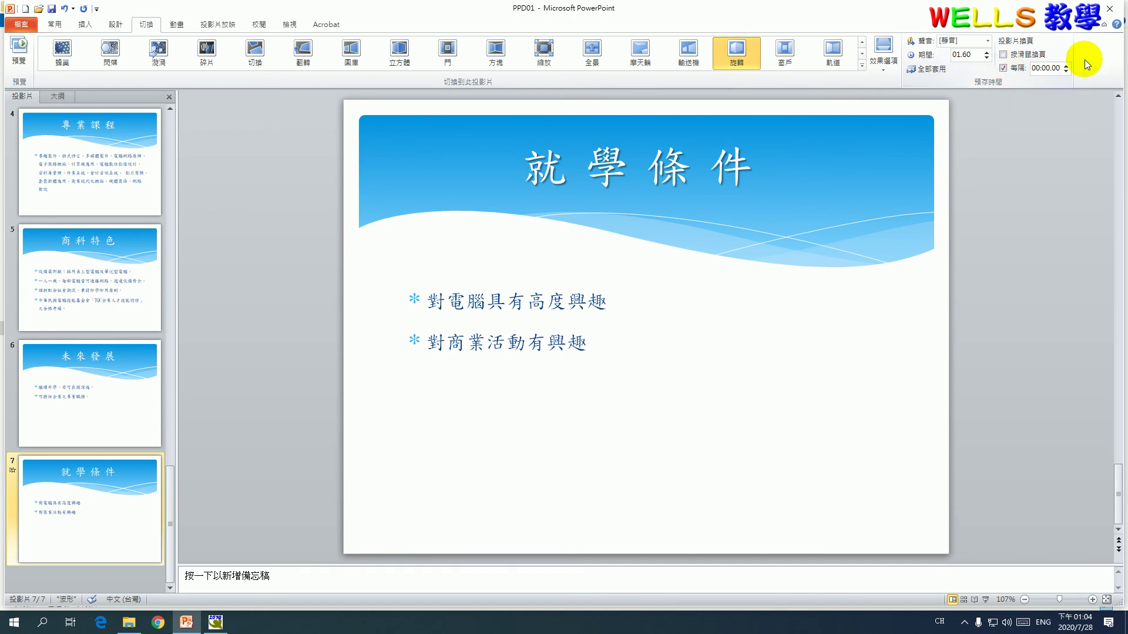
click(1051, 68)
text(2)
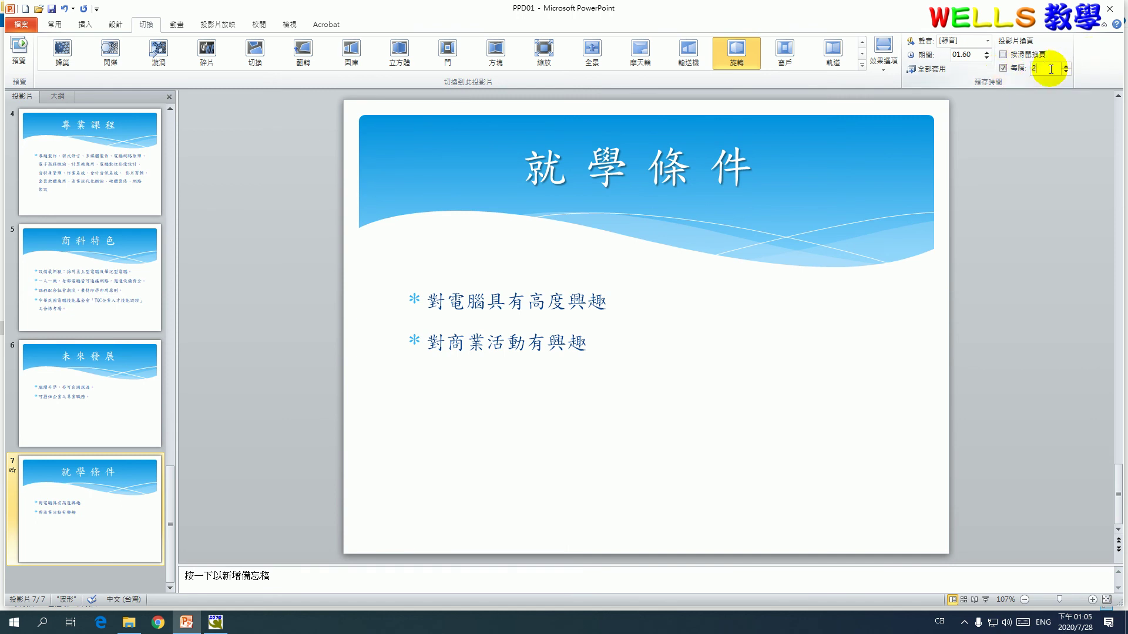
key(Return)
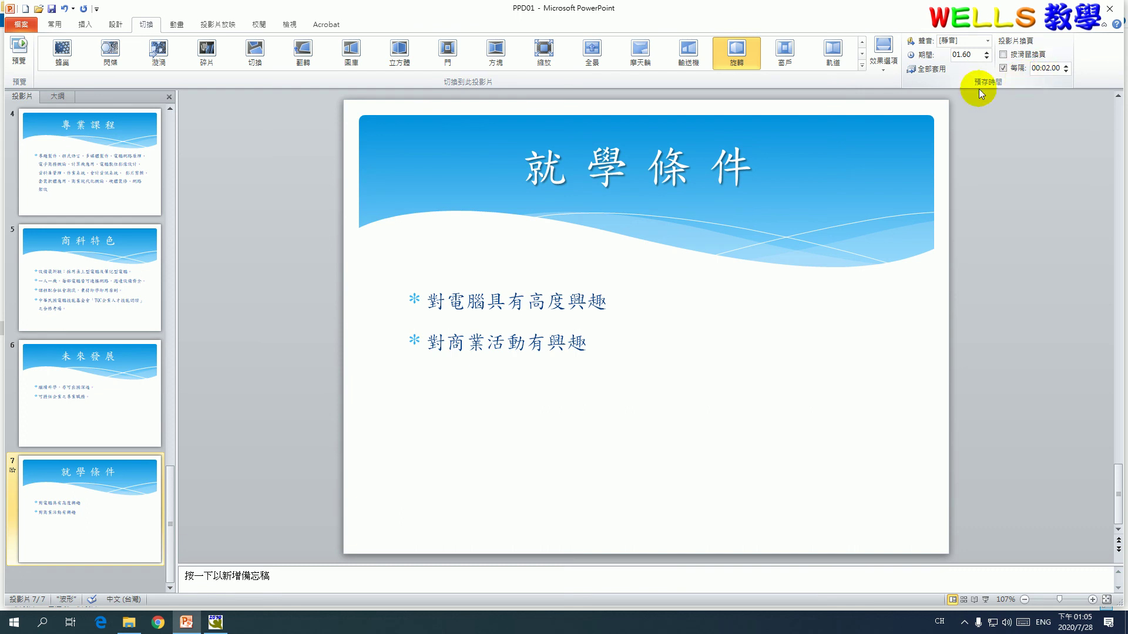
click(927, 71)
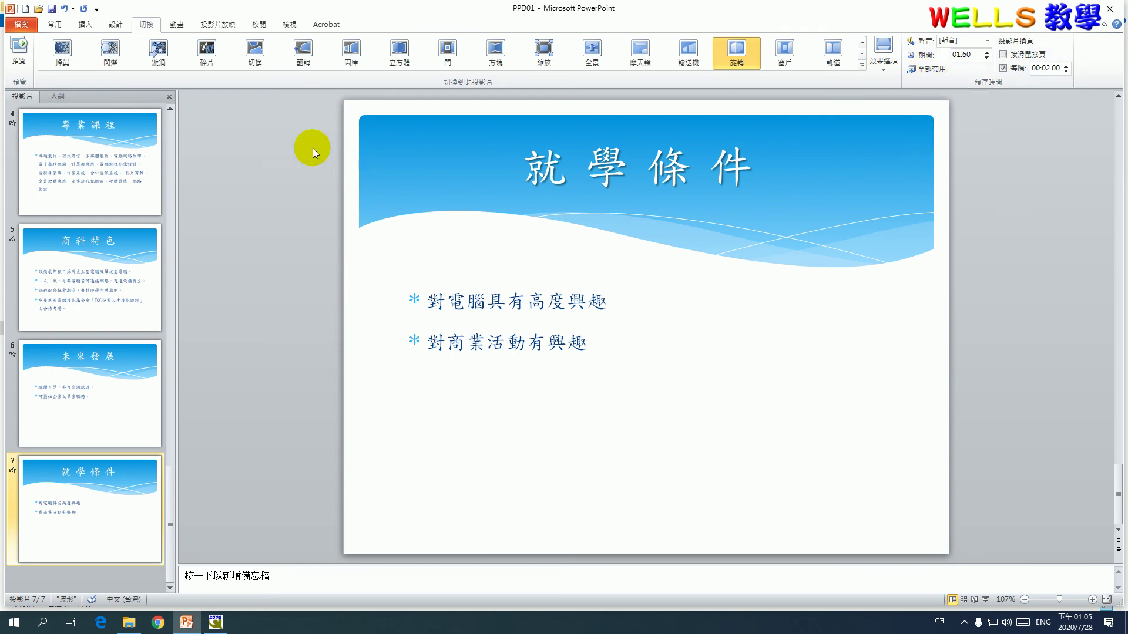
click(27, 27)
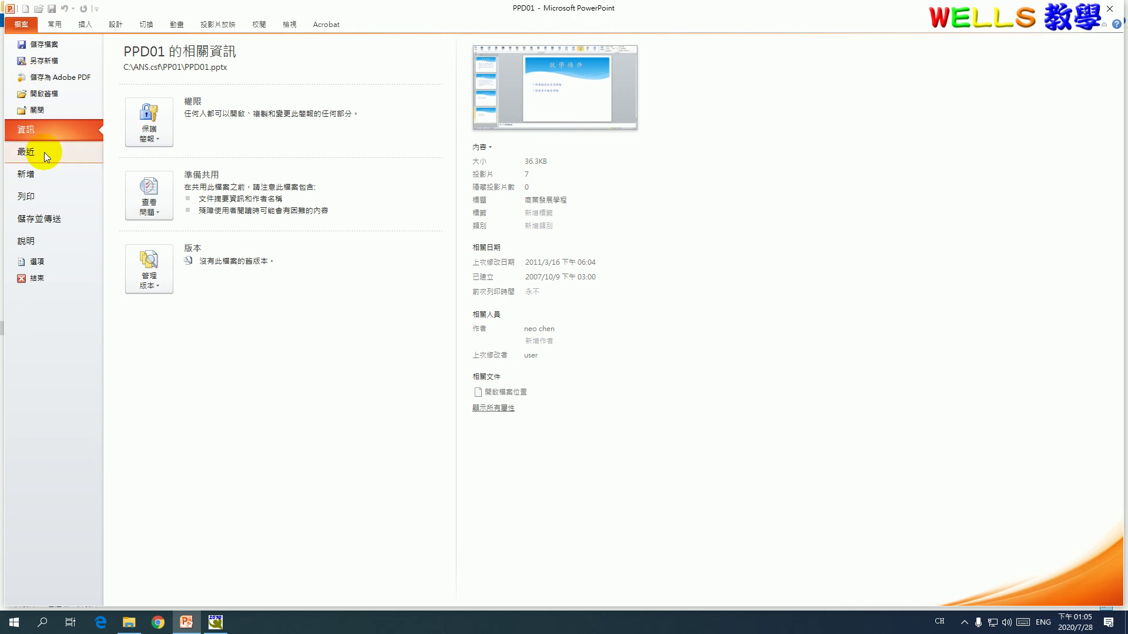
Save the presentation as PPA01, renaming it from PPD01
click(44, 61)
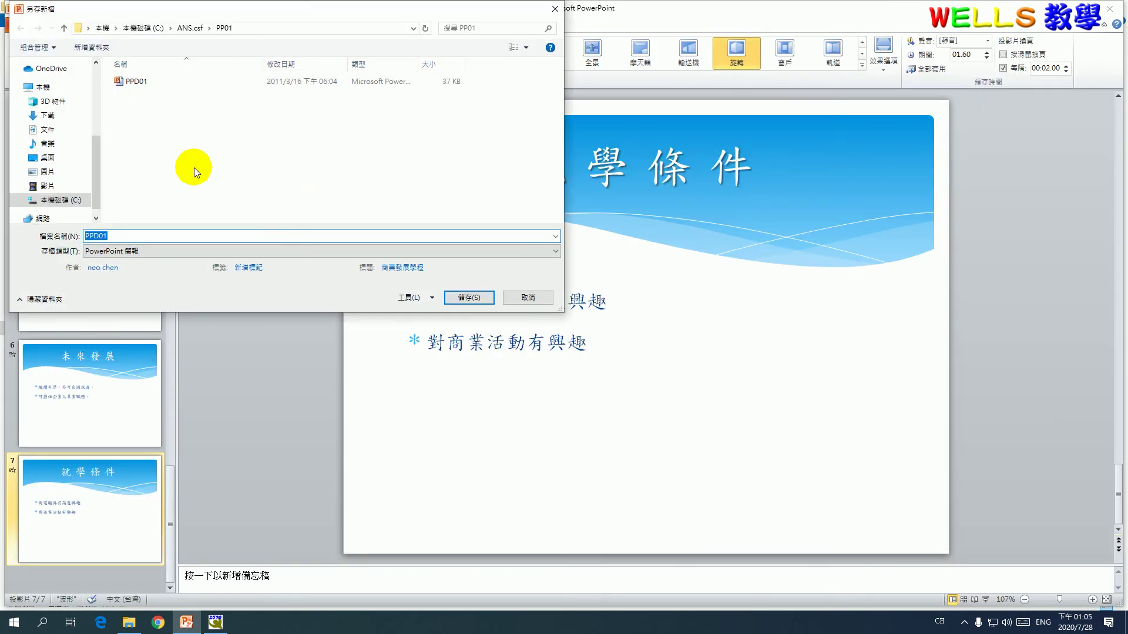
click(92, 235)
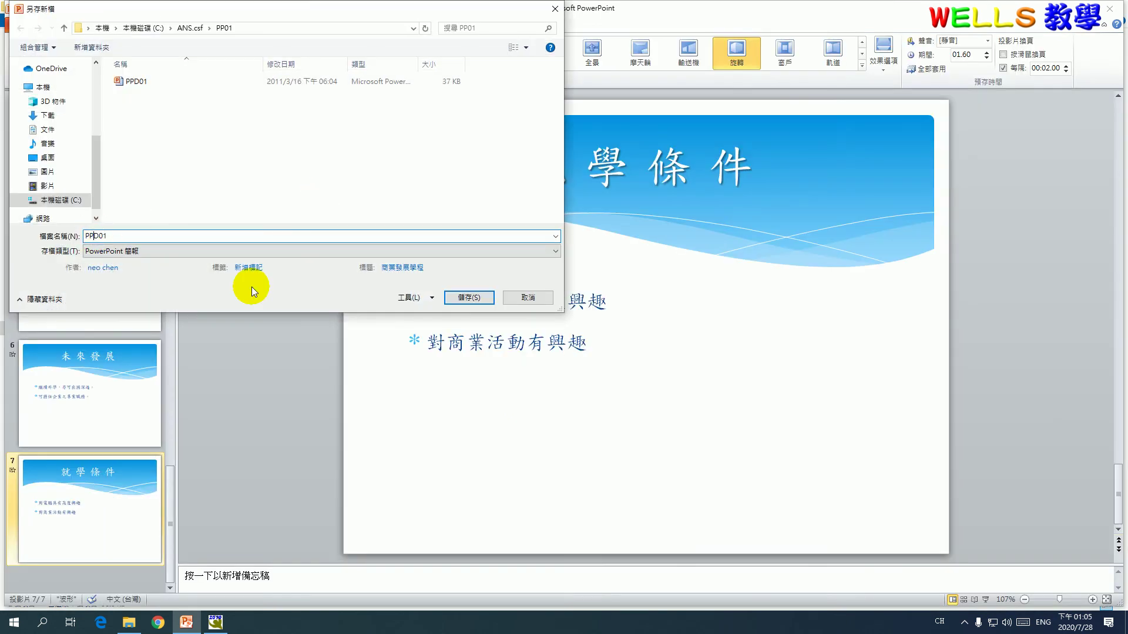
key(Delete)
text(A)
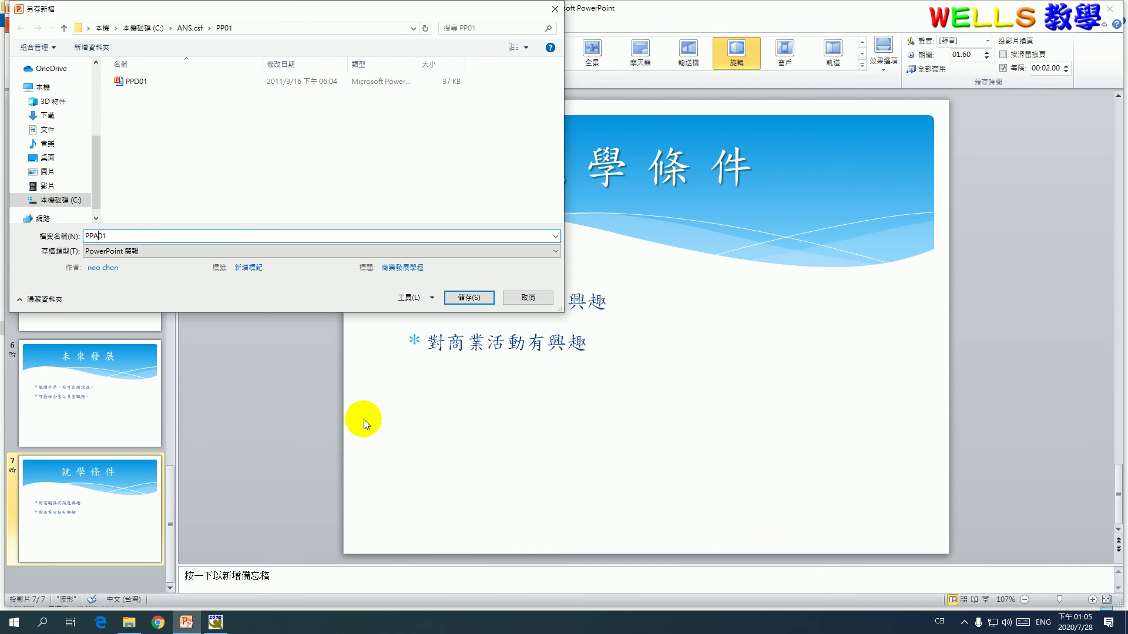
click(469, 297)
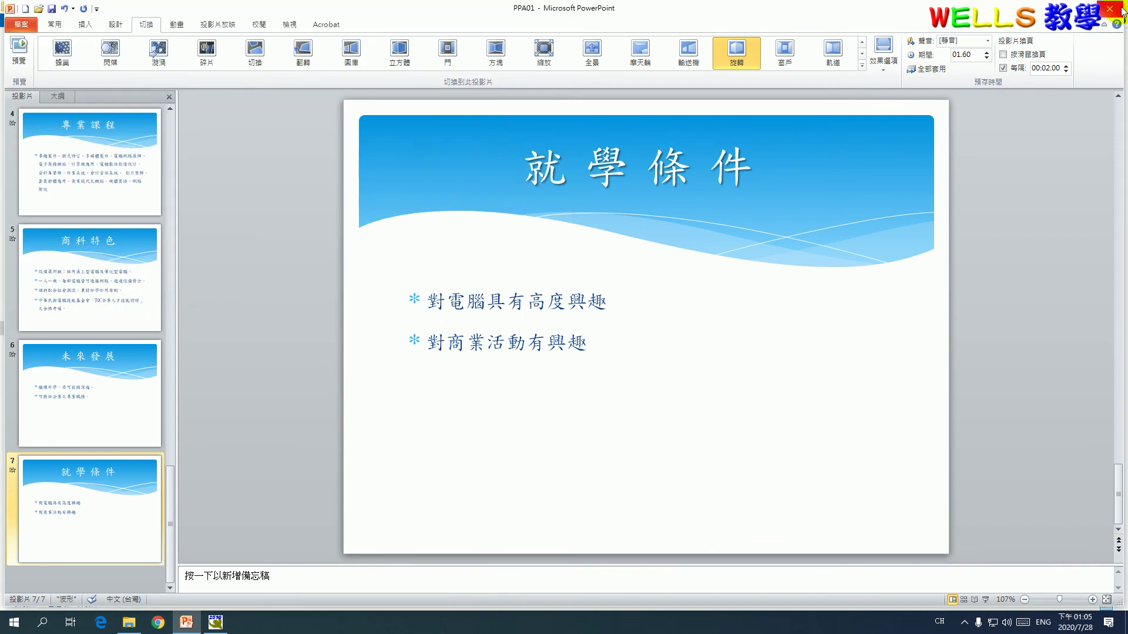
Close PowerPoint and the file browser, then grade exercise 102 商業發展學程 on the 術科評分 tab
click(1109, 9)
click(1110, 6)
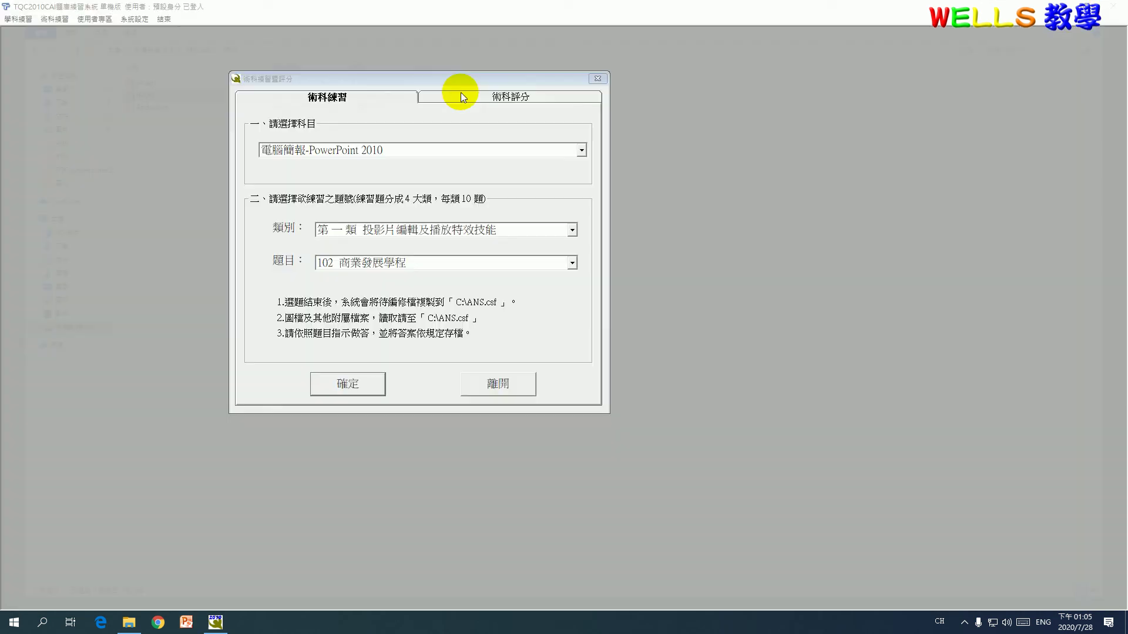
click(483, 100)
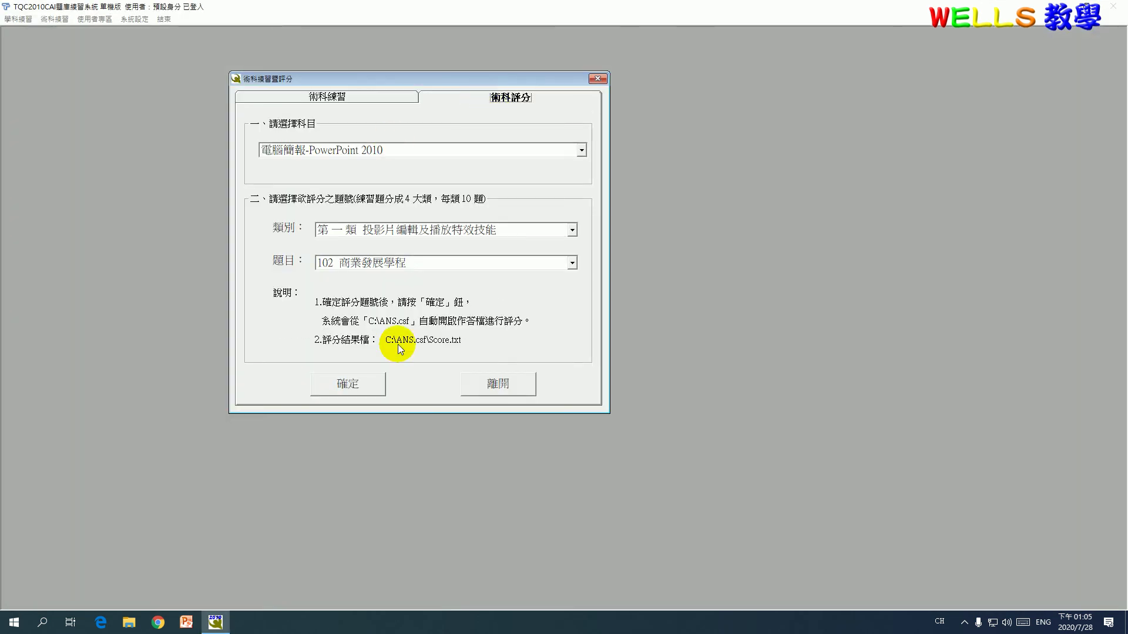
click(341, 385)
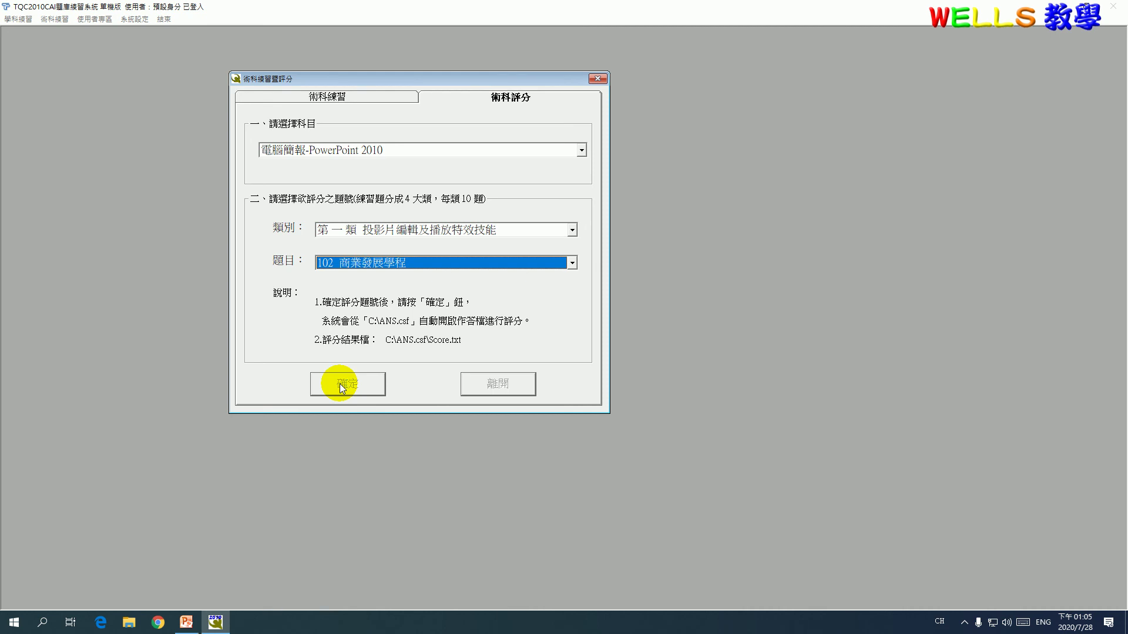